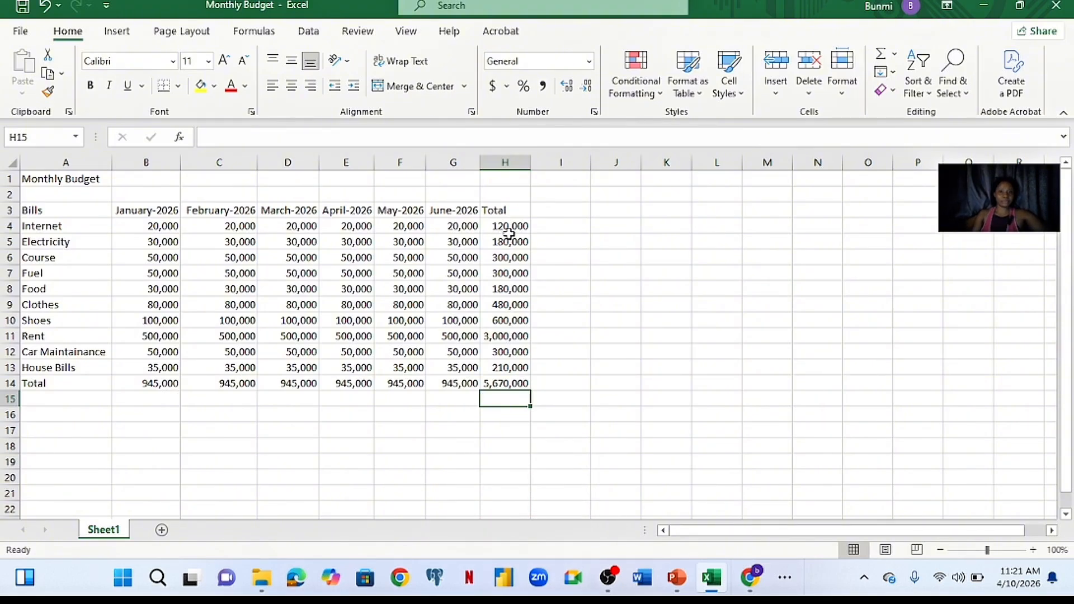
Inspect the formulas behind the Internet row total in H4 and the grand total in H14
click(502, 226)
double_click(501, 226)
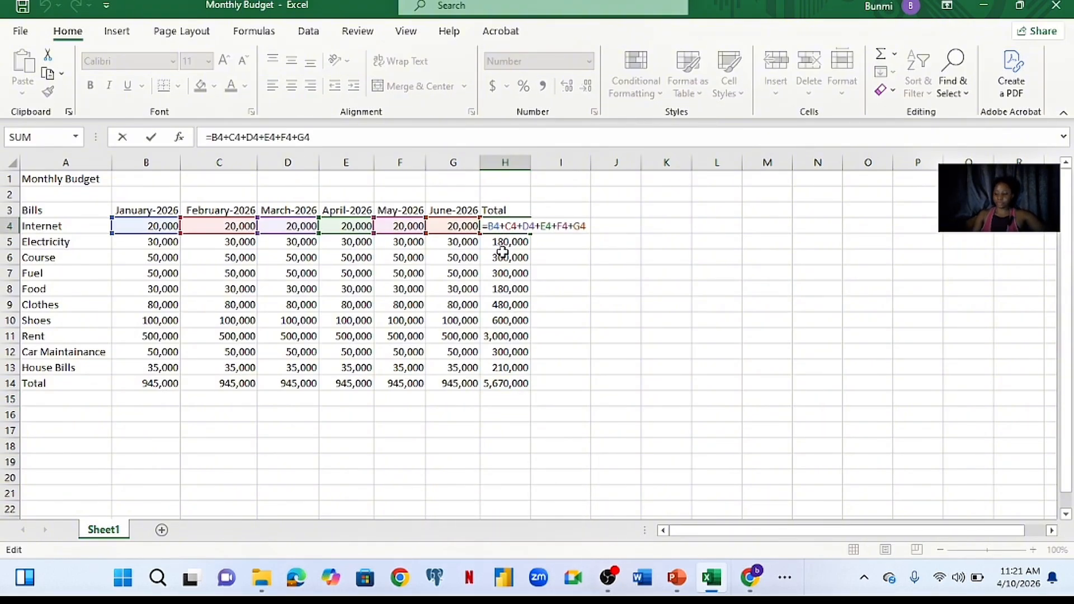
key(Return)
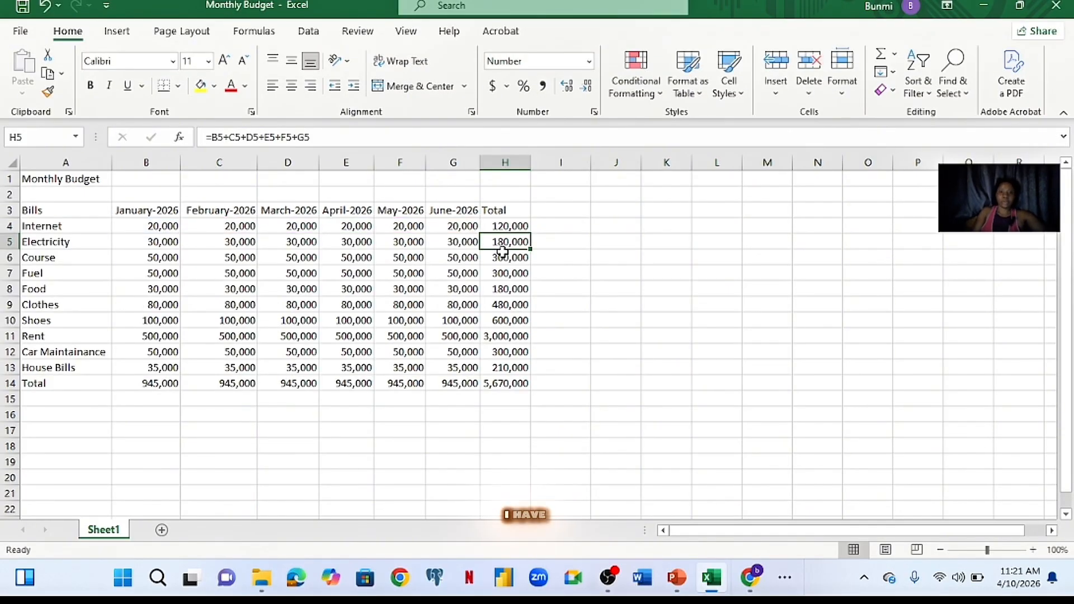
click(508, 226)
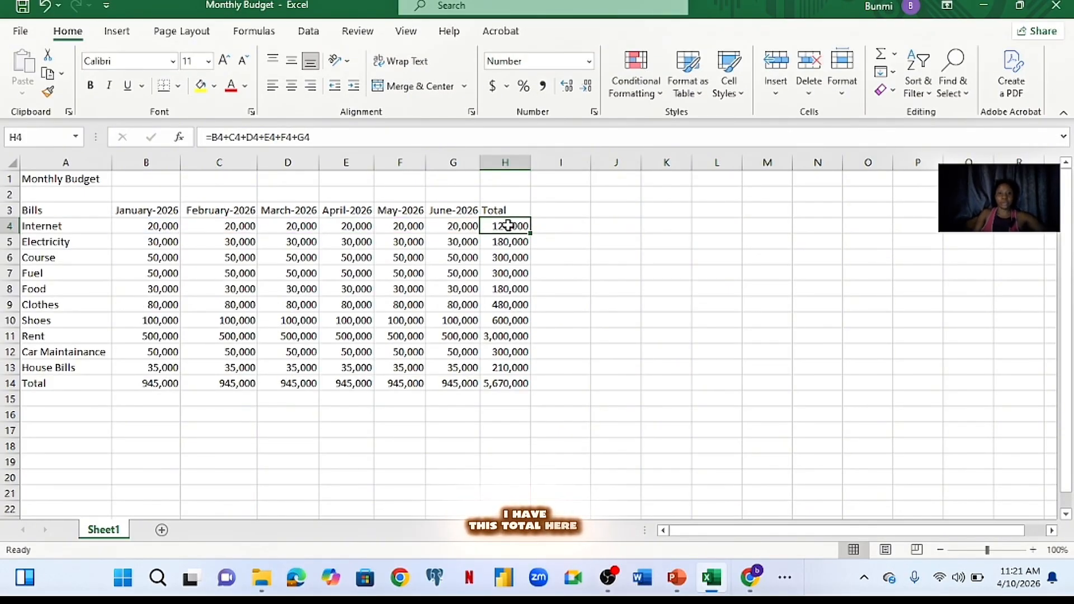
double_click(500, 383)
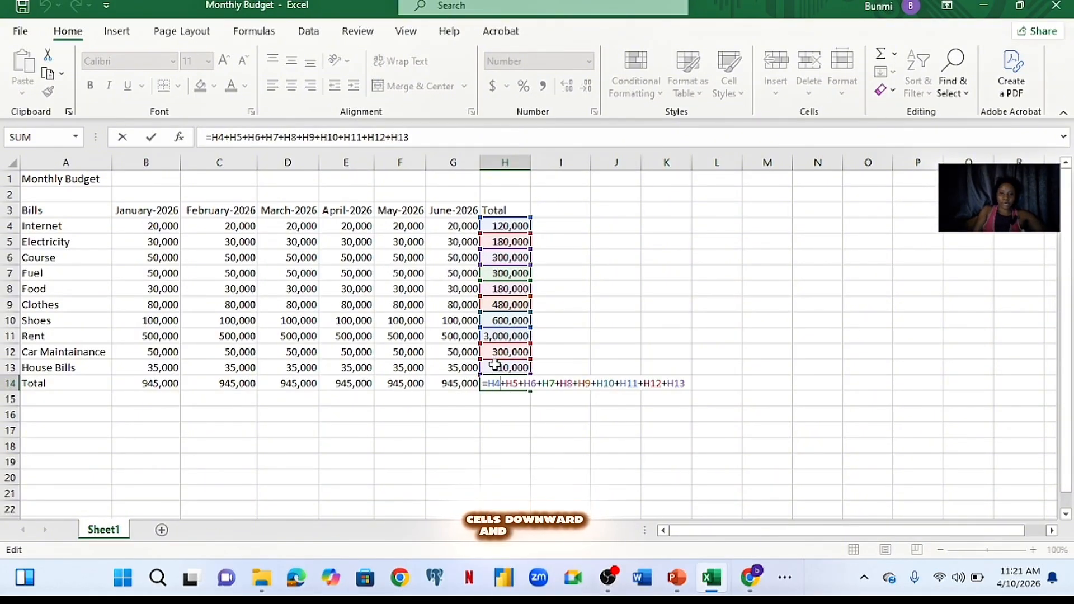
key(Return)
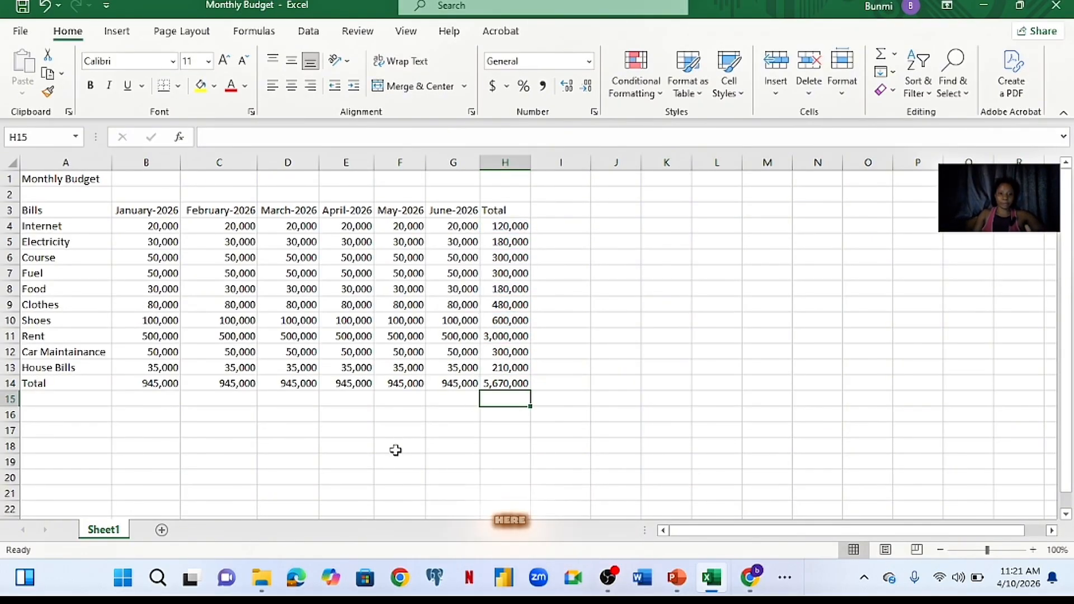
Enter 10 in F18 and fill it down to F27 as practice data below the budget table
click(396, 448)
text(10)
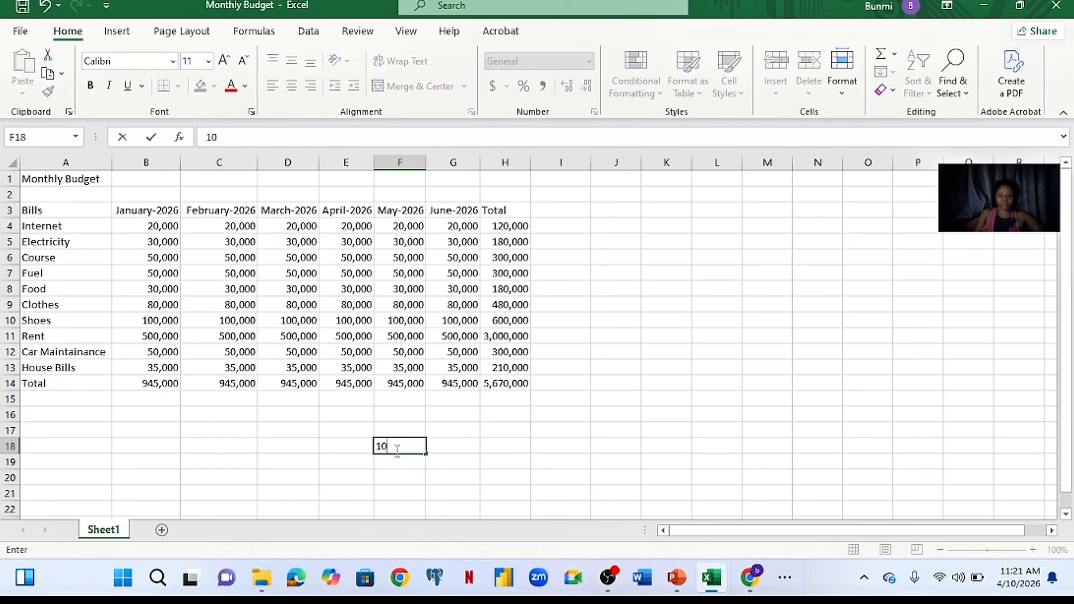
scroll(397, 450, down, 3)
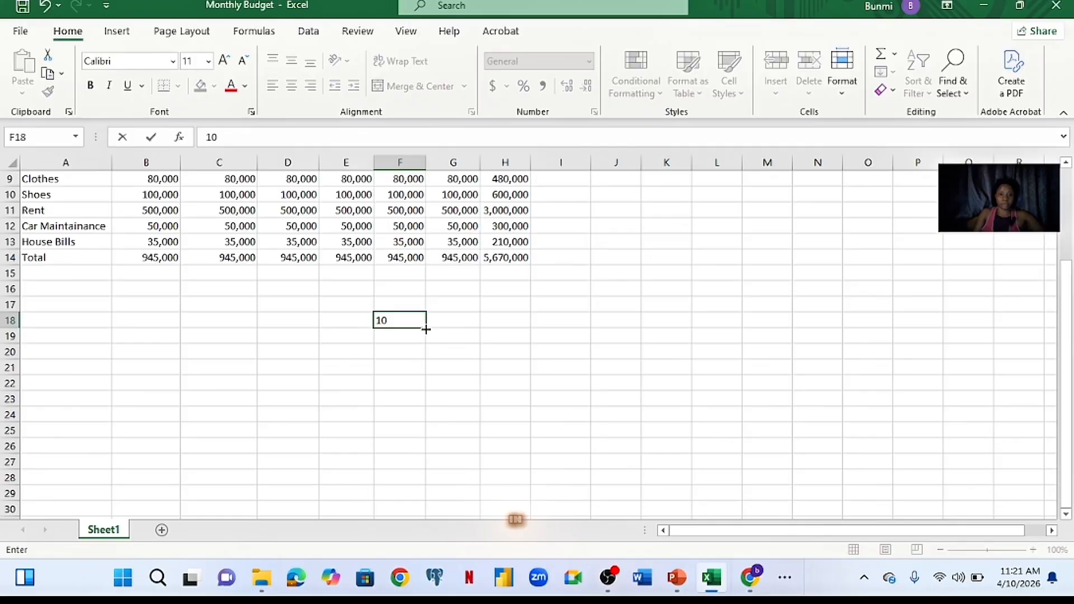
drag(425, 329, 414, 463)
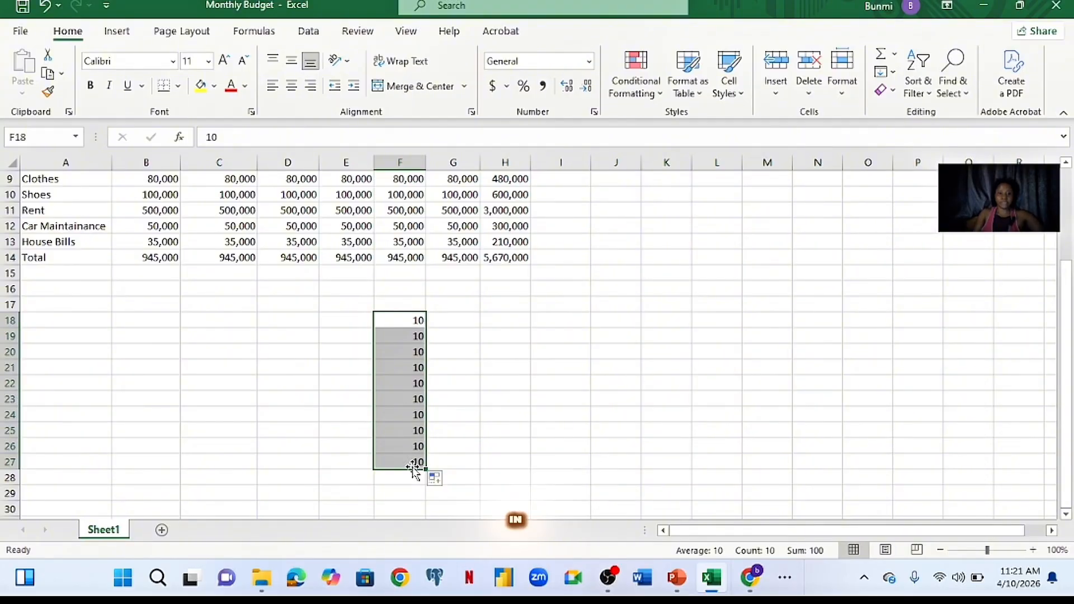
click(403, 481)
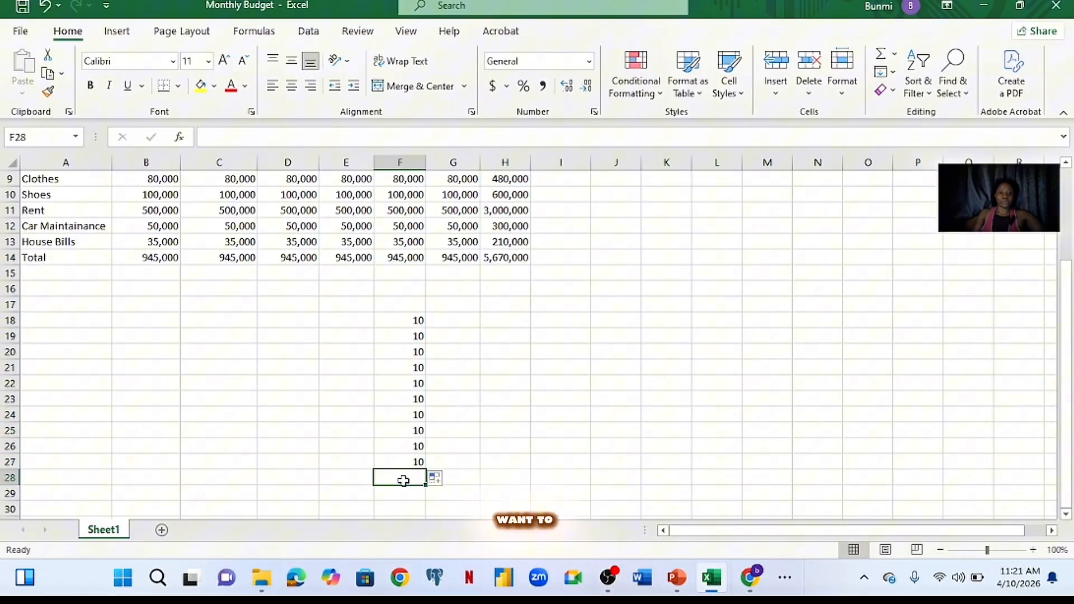
Copy the grand total formula from H14 into F28 and inspect the cells it references
click(510, 257)
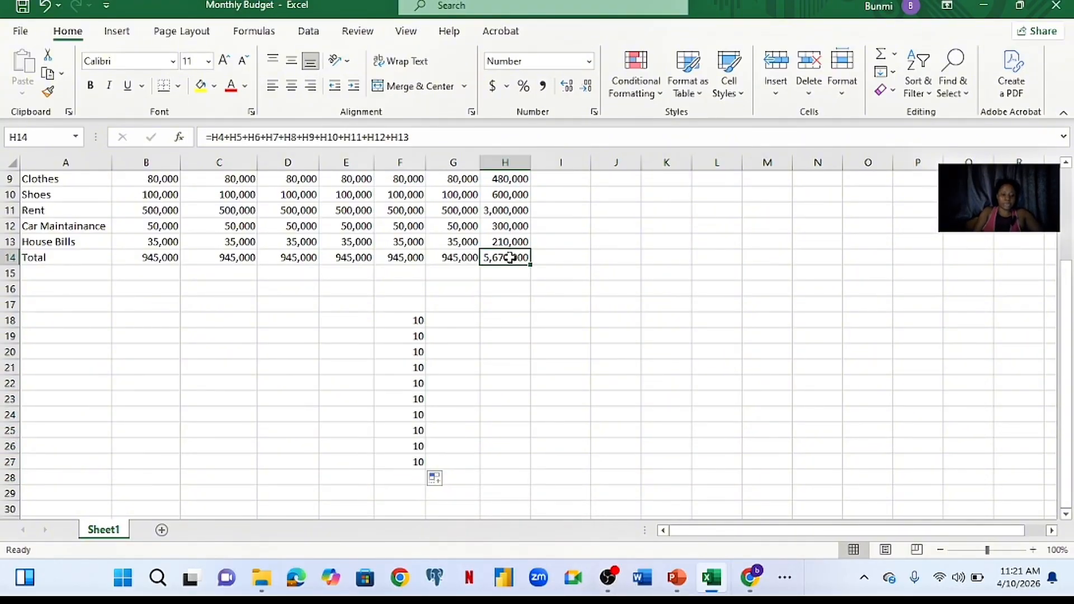
key(ctrl+c)
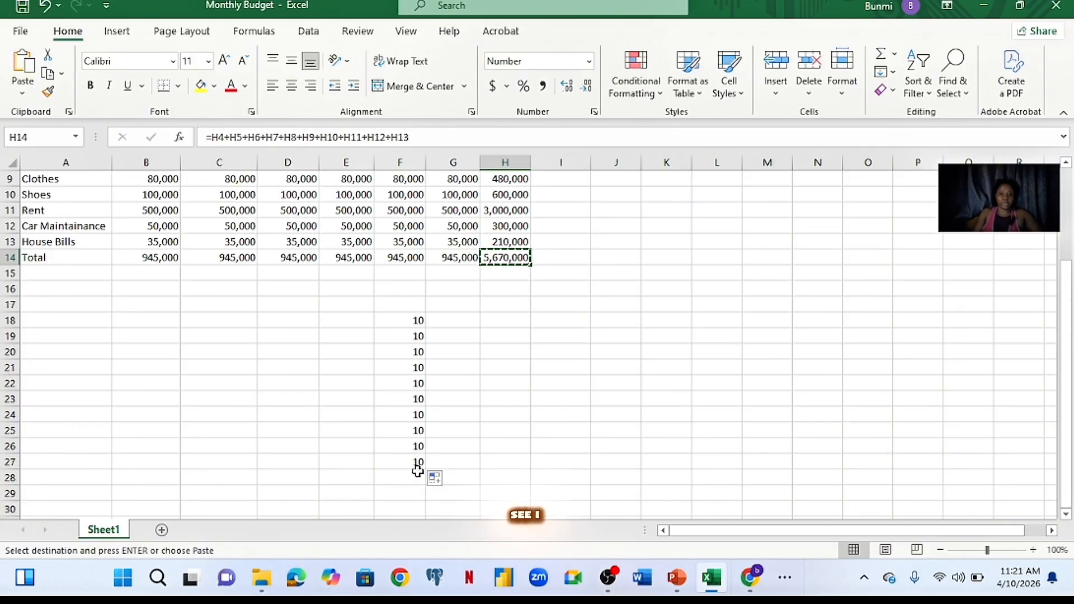
click(392, 479)
key(ctrl+v)
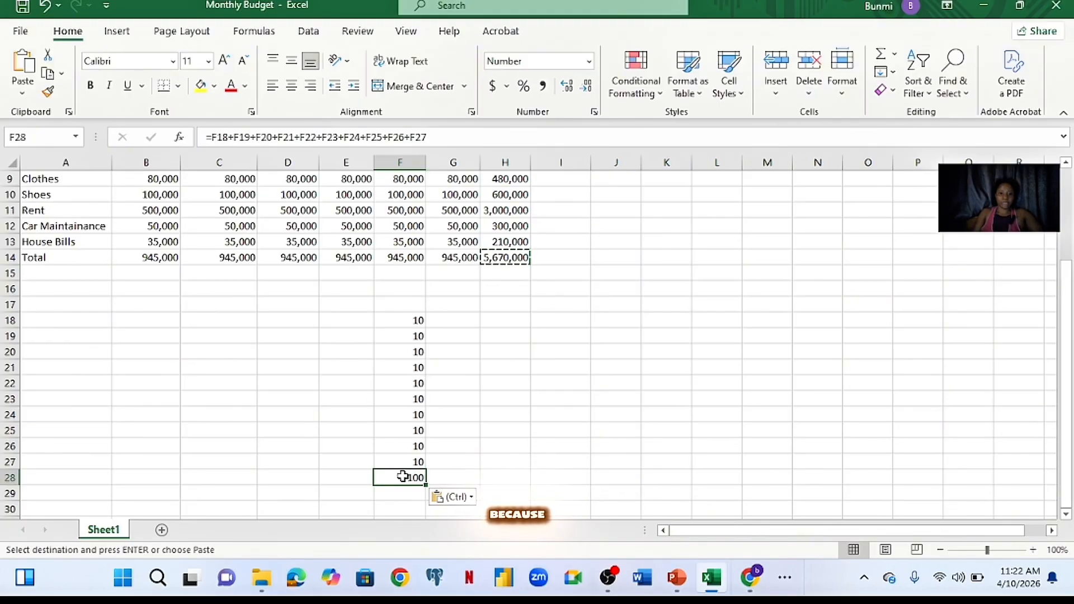
double_click(403, 477)
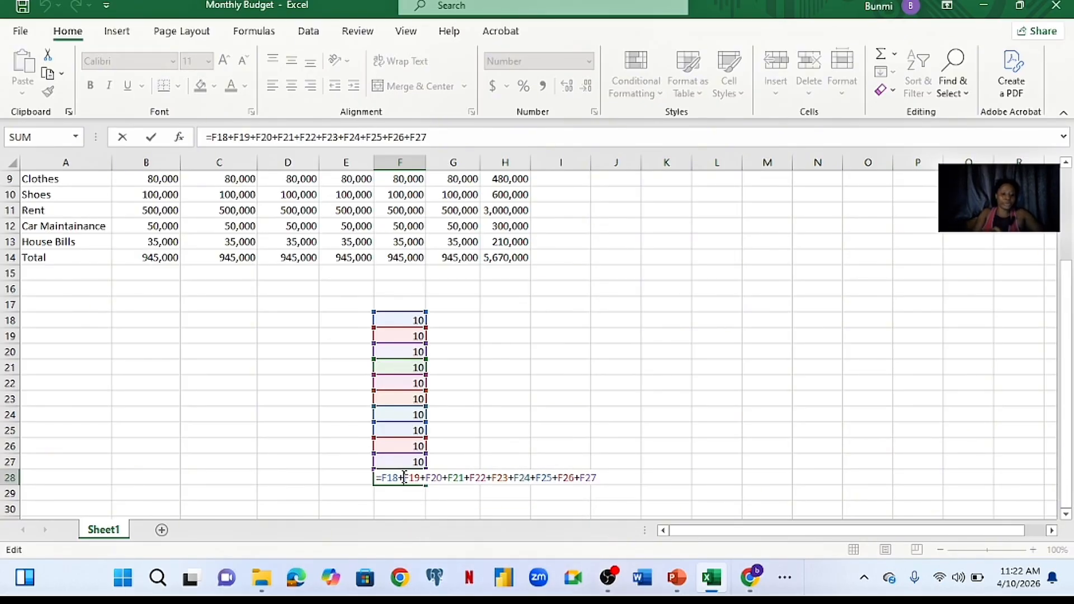
key(Escape)
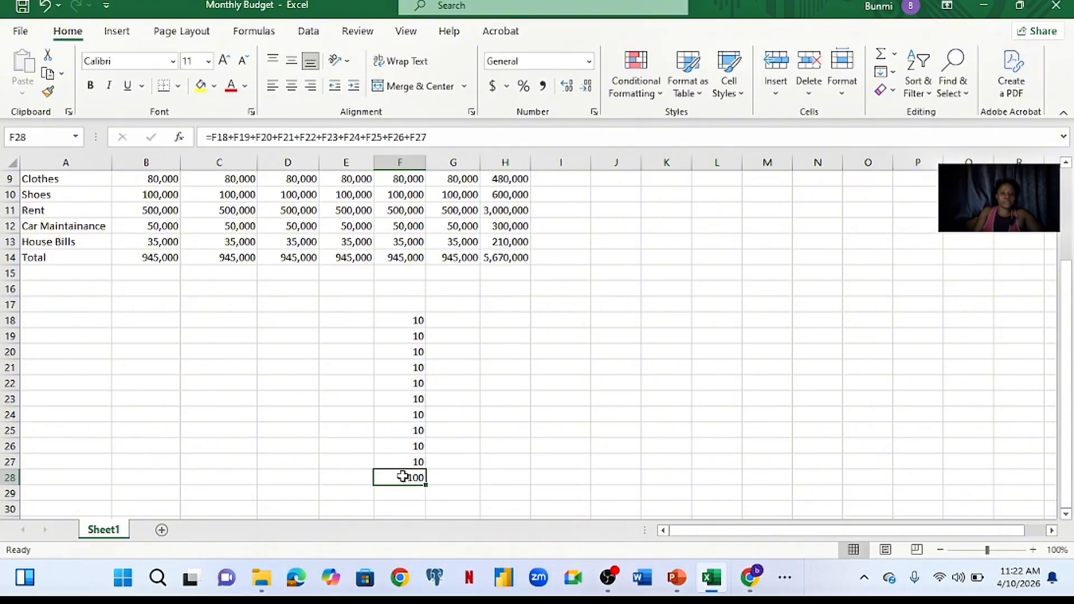
Undo the formula pasted in F28 and add an extra 10 in F17 above the practice column
key(ctrl+z)
key(ctrl+z)
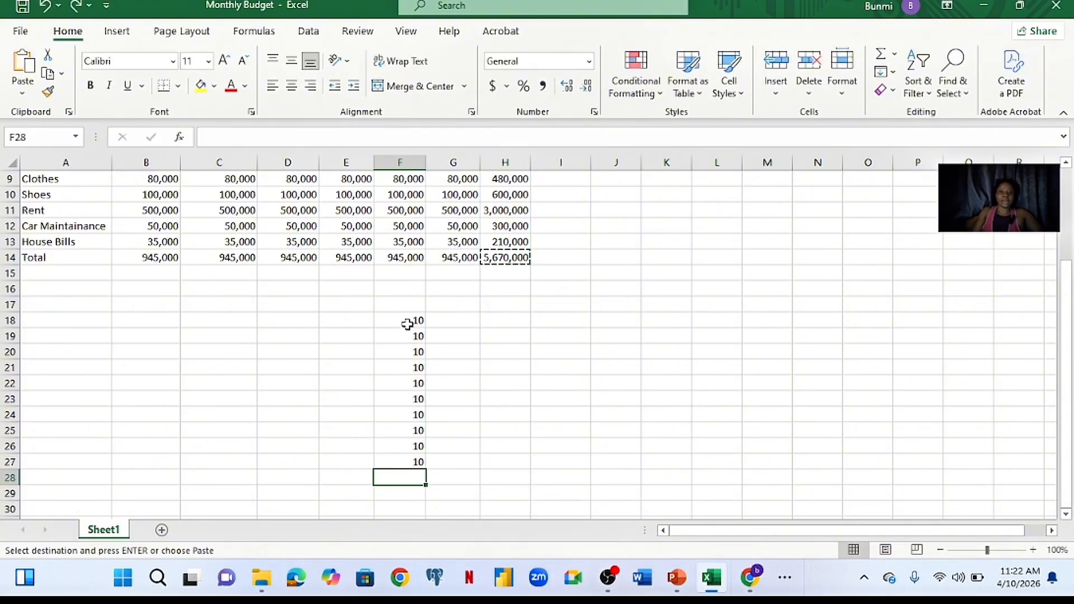
click(408, 307)
text(10)
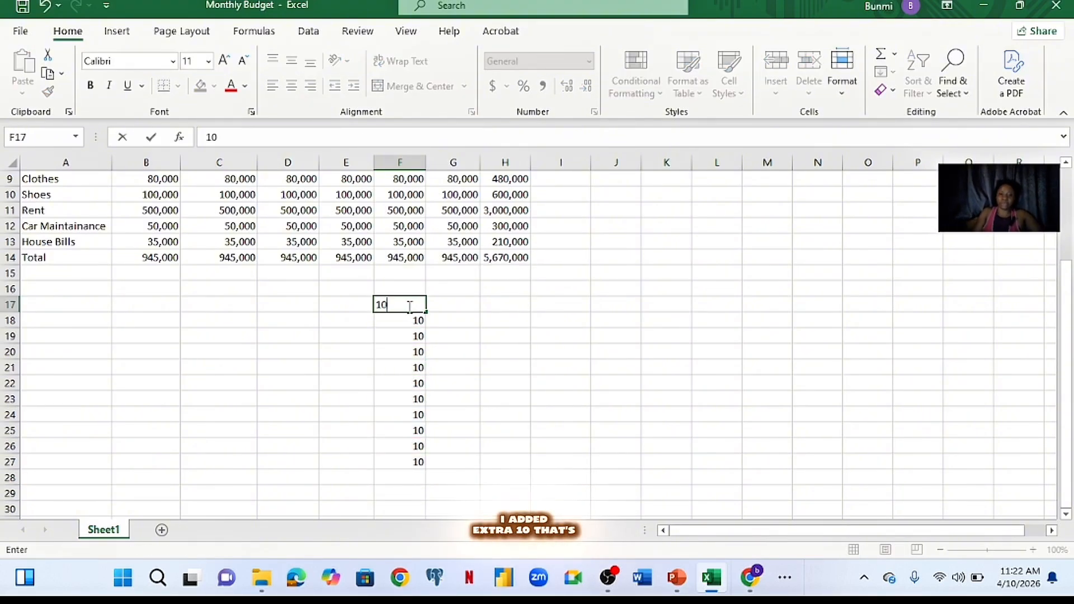
key(Return)
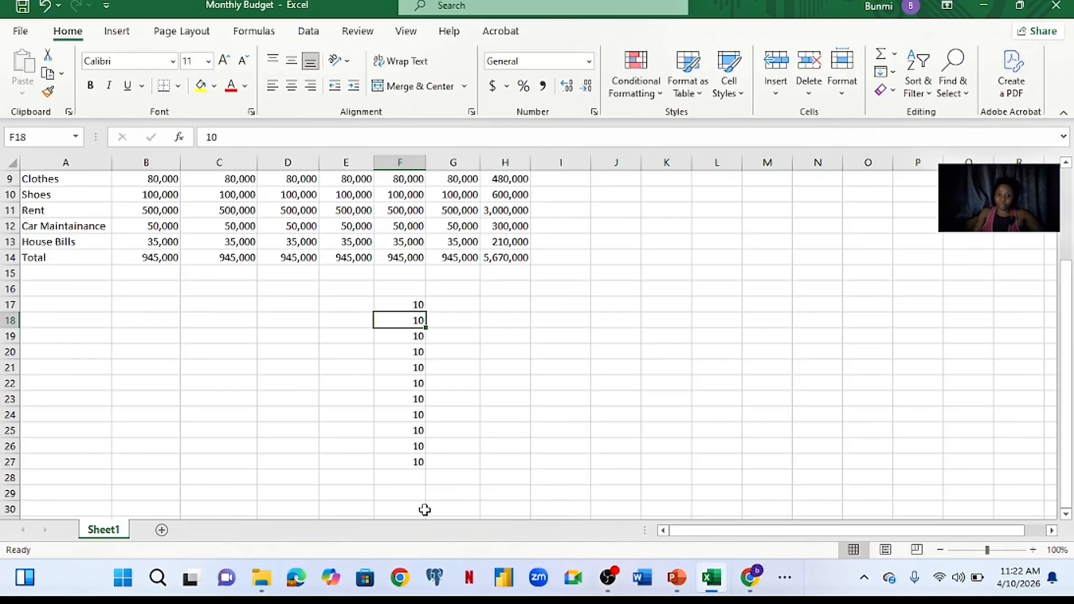
Paste the H14 formula into F28 again, below the extended practice column, and open it to check its references
click(408, 480)
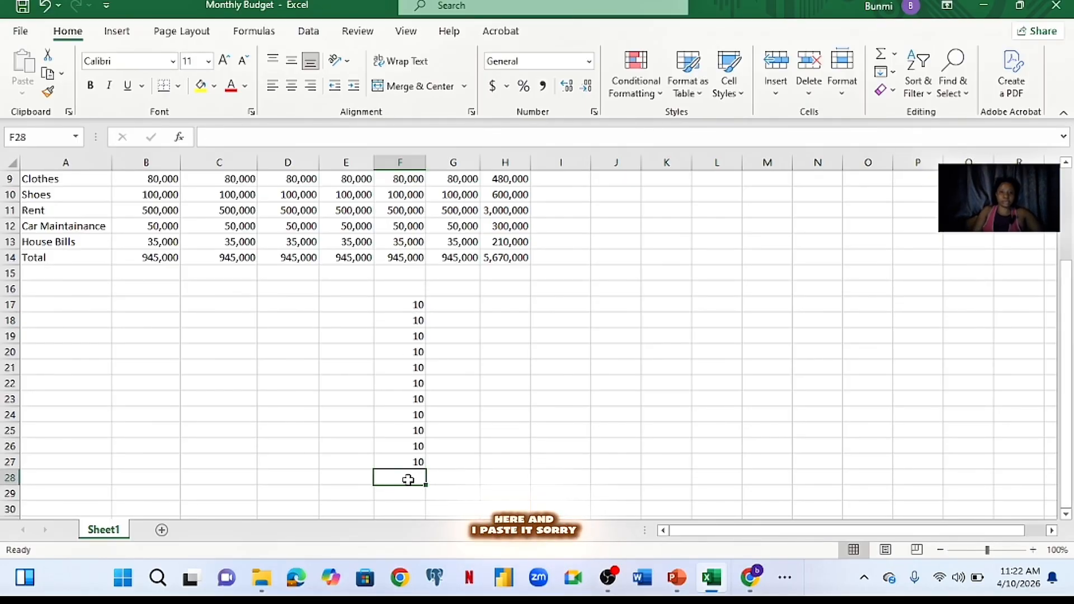
click(507, 258)
key(ctrl+c)
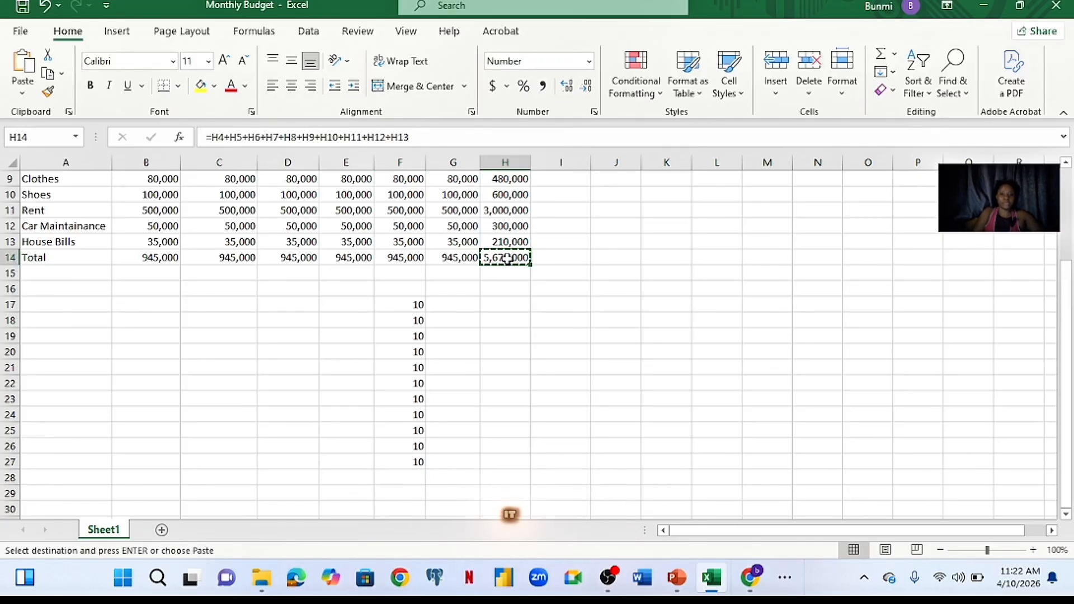
click(399, 478)
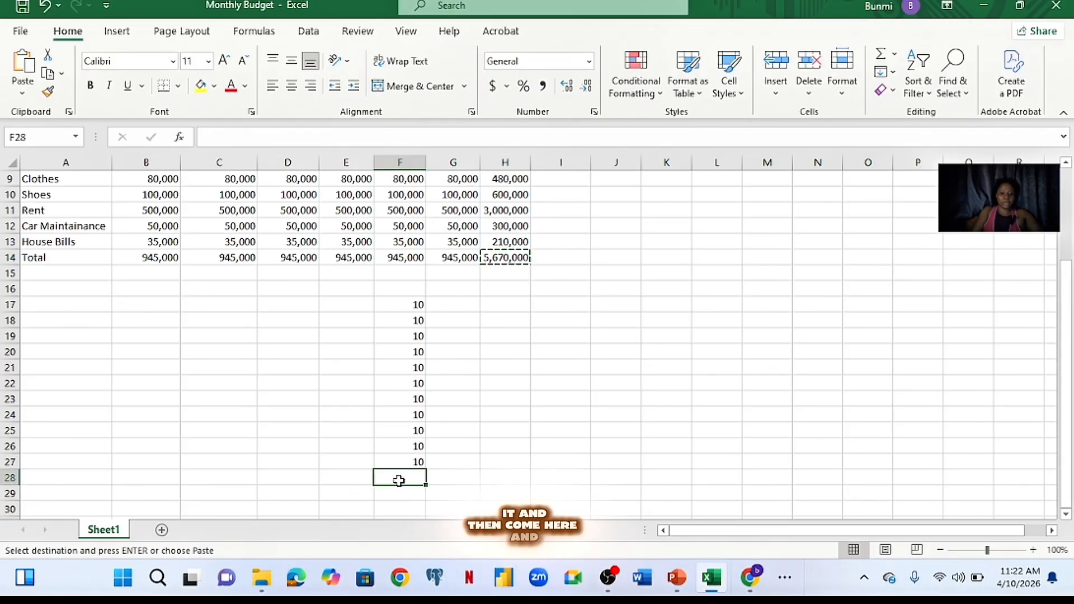
key(ctrl+v)
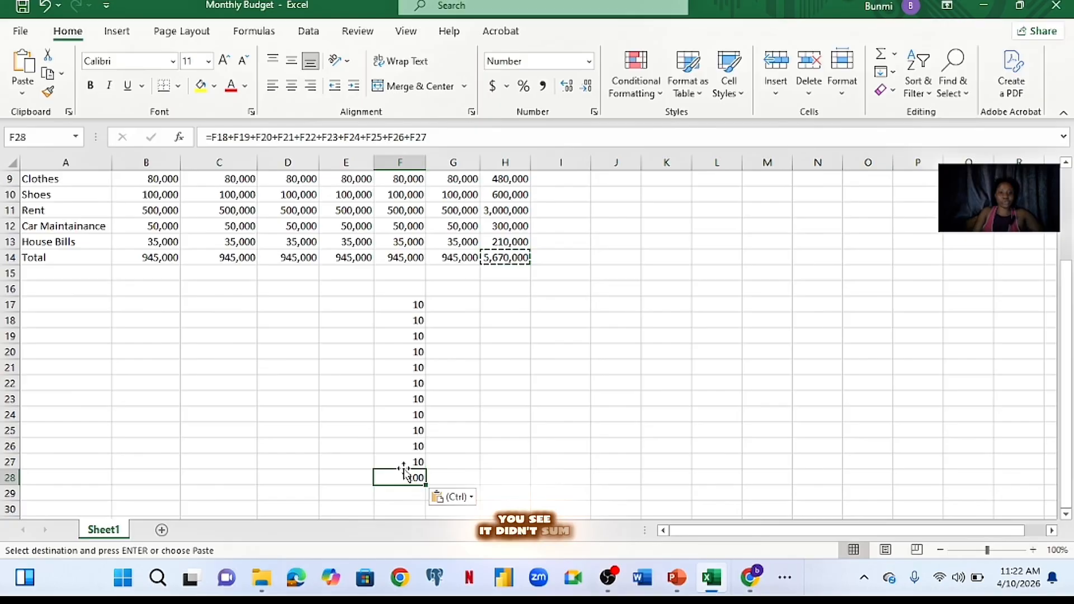
double_click(404, 478)
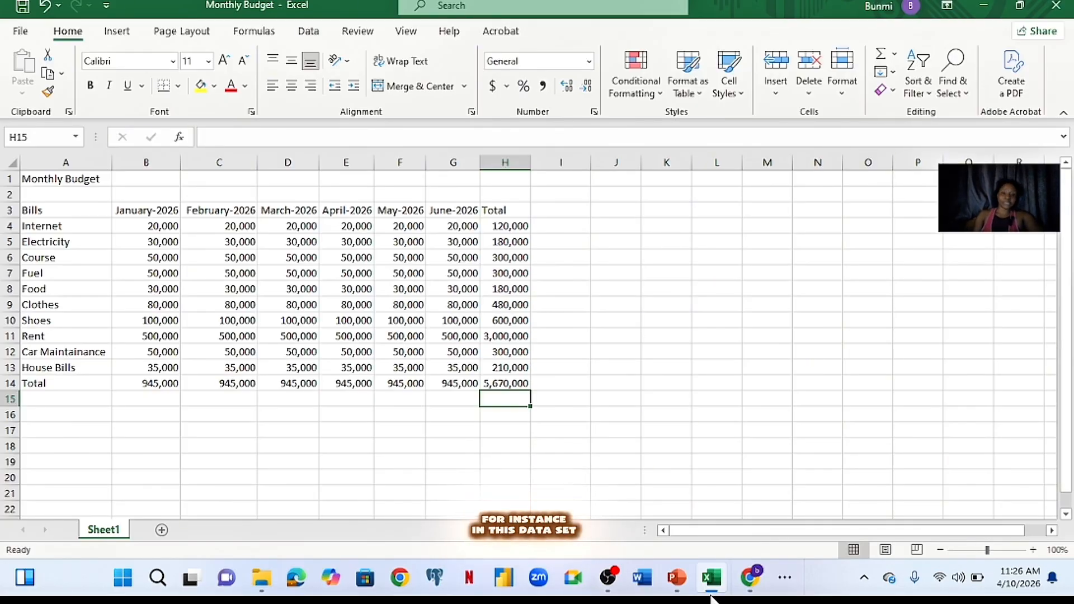
Add the column heading "Percentage" in I3, next to Total
click(553, 211)
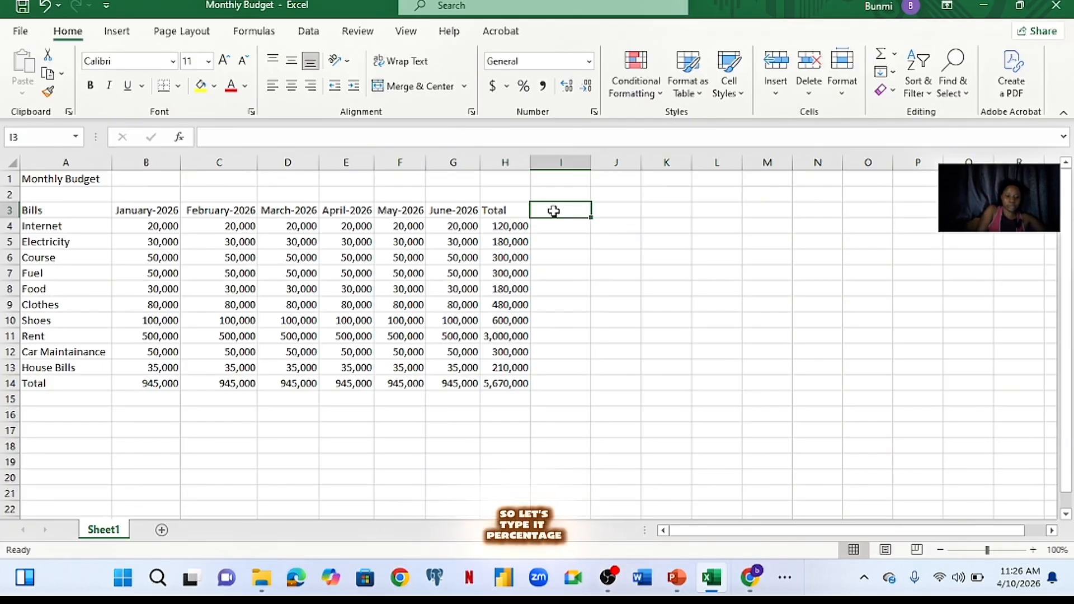
text(Percntage)
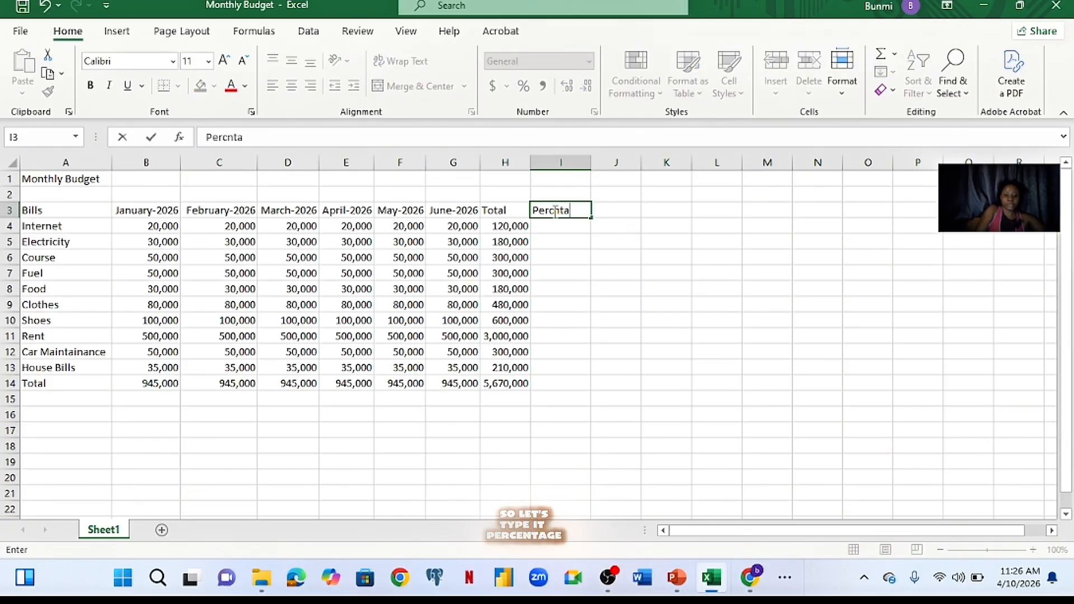
key(Left)
key(Left)
key(Left)
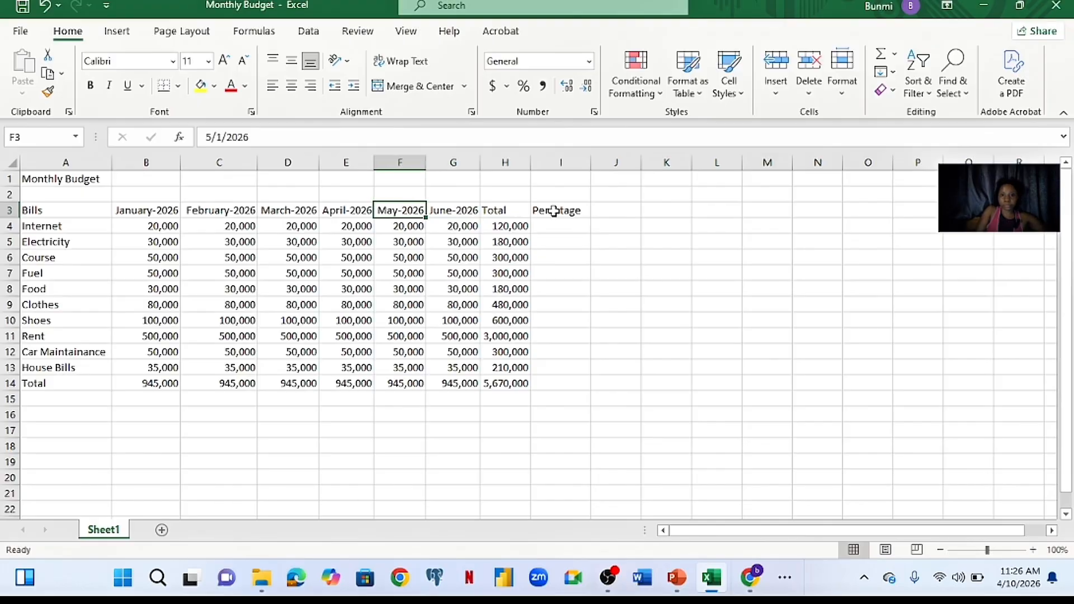
double_click(565, 210)
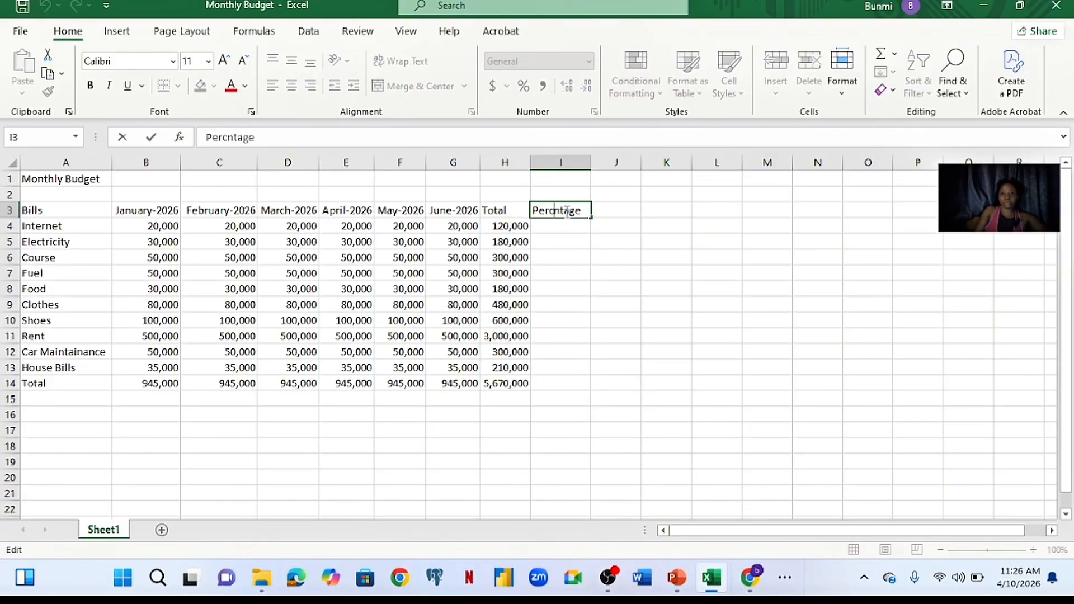
text(e)
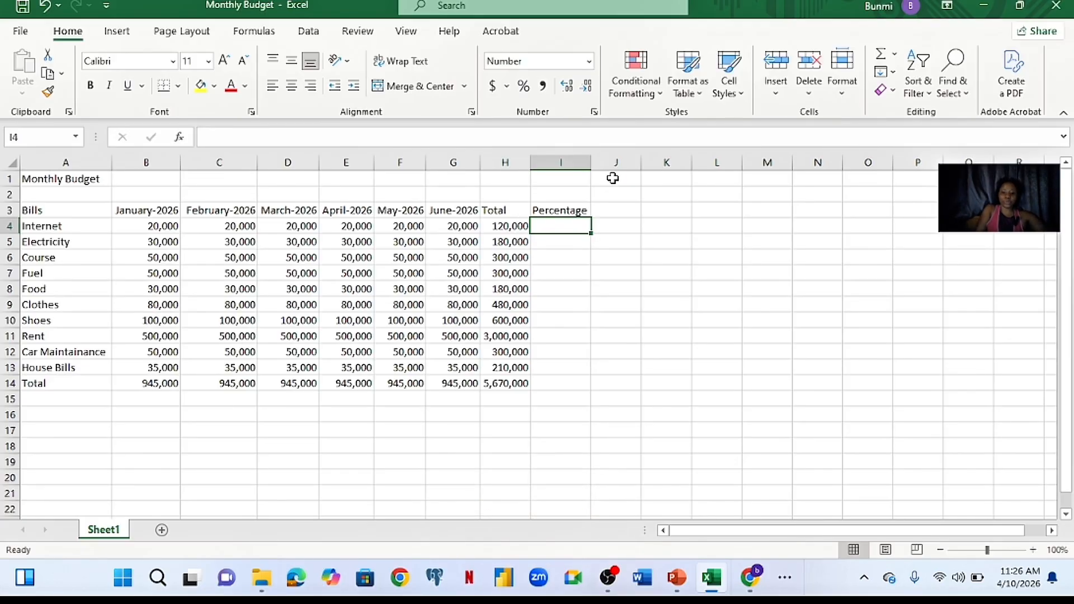
Enter the formula =H4/H14 in I4 to divide the Internet total by the grand total
text(=)
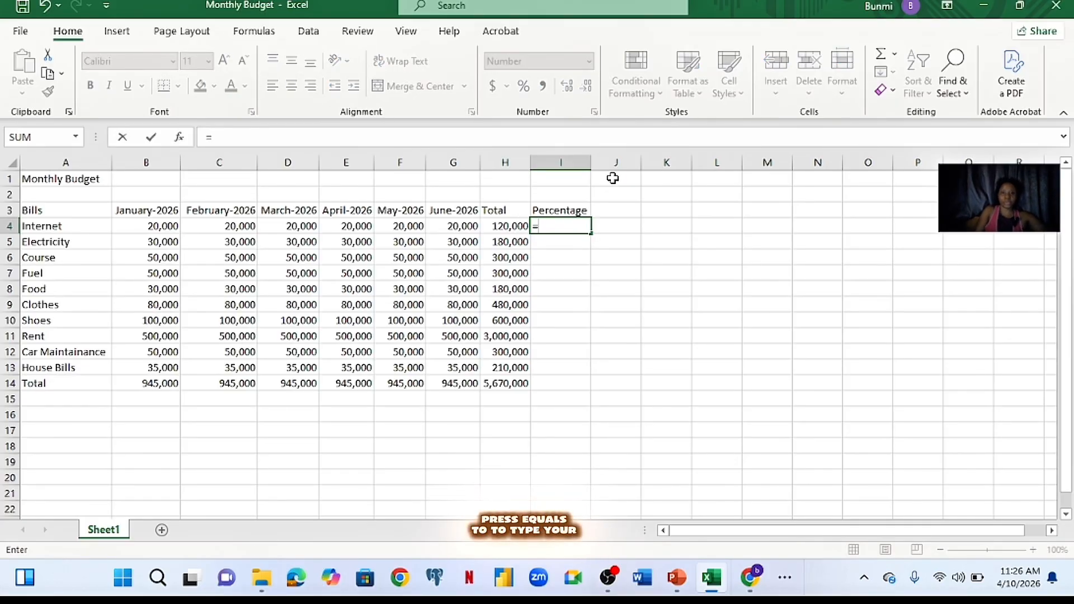
click(506, 225)
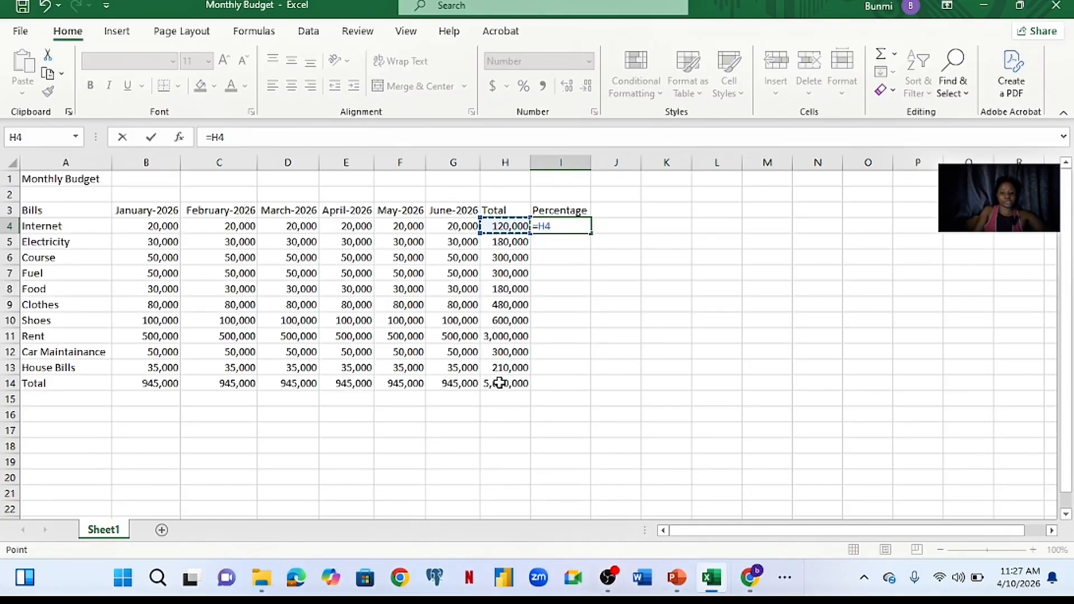
text(/)
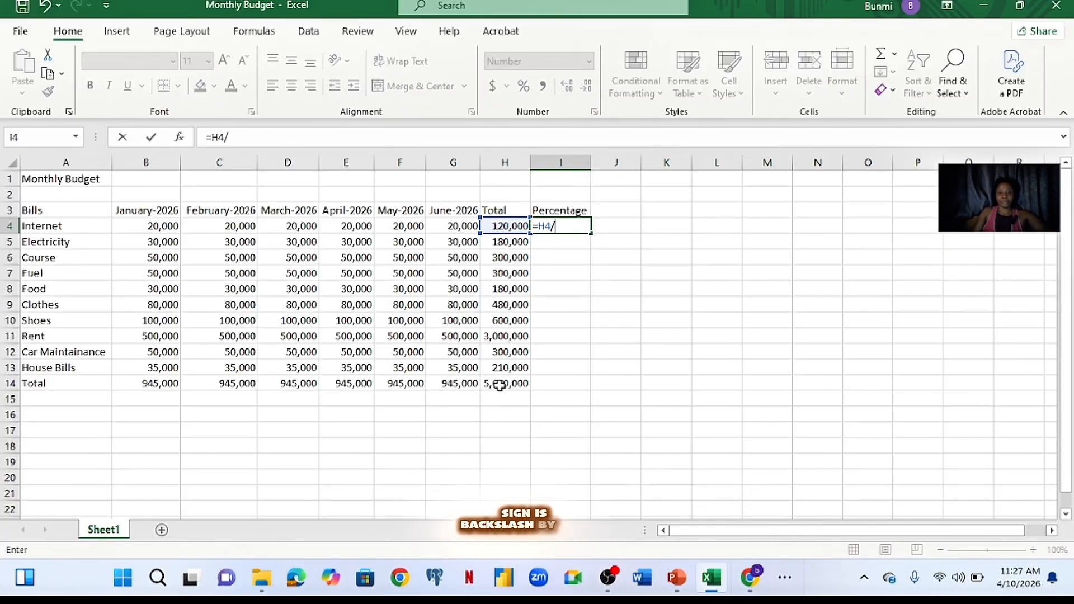
click(499, 386)
key(F4)
key(Return)
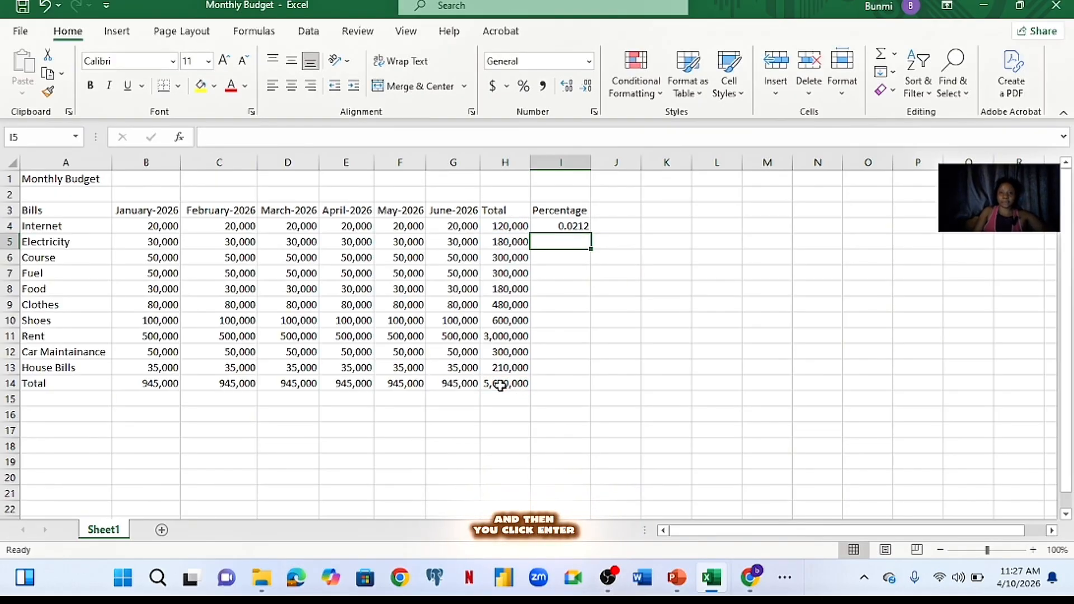
Format the Internet share in I4 as a percentage with two decimal places
click(539, 226)
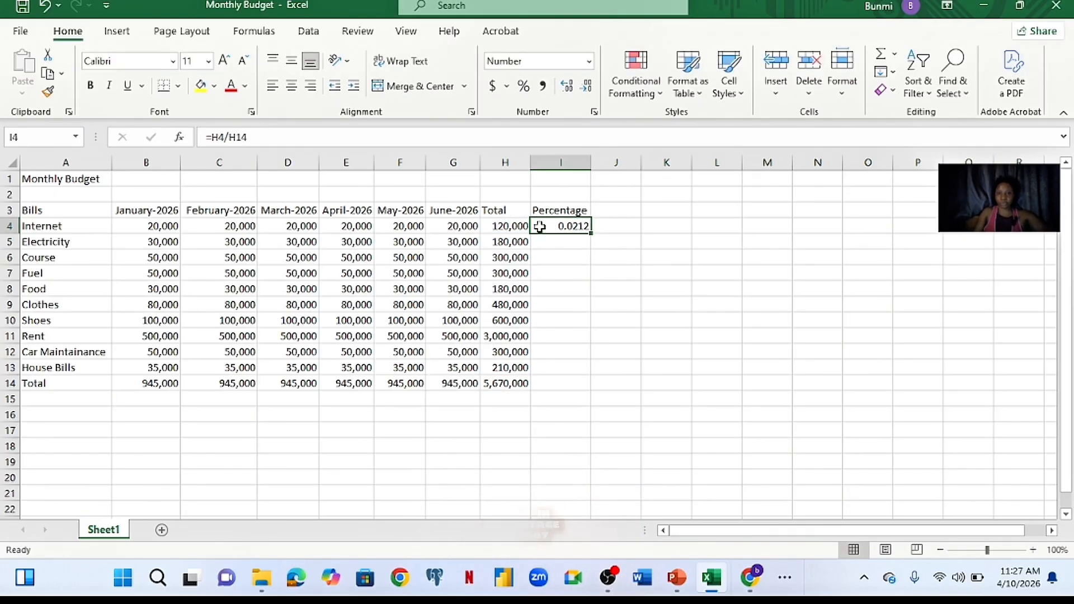
click(524, 87)
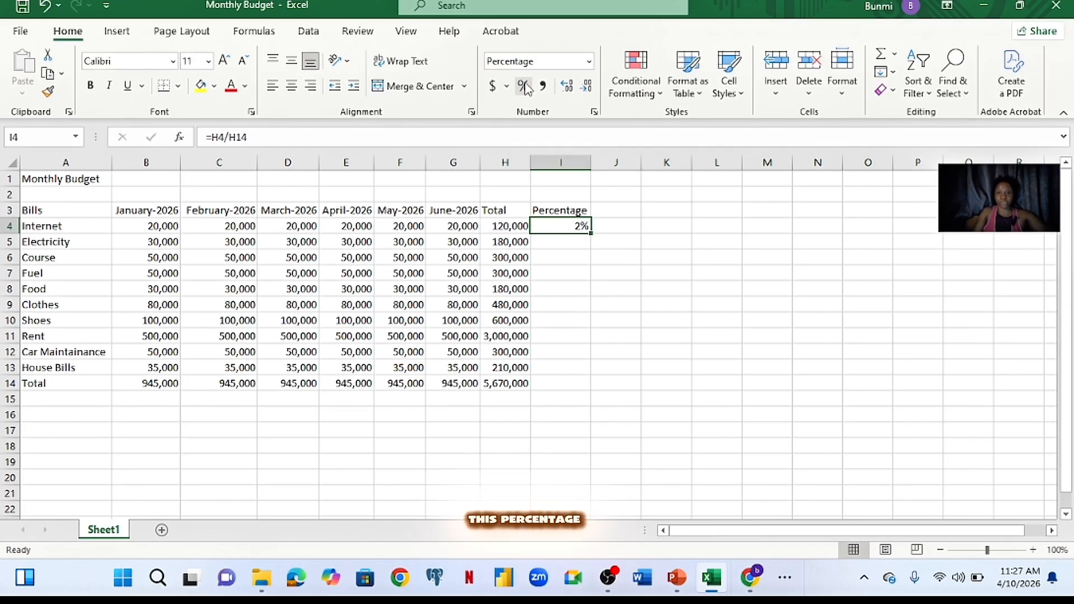
click(571, 87)
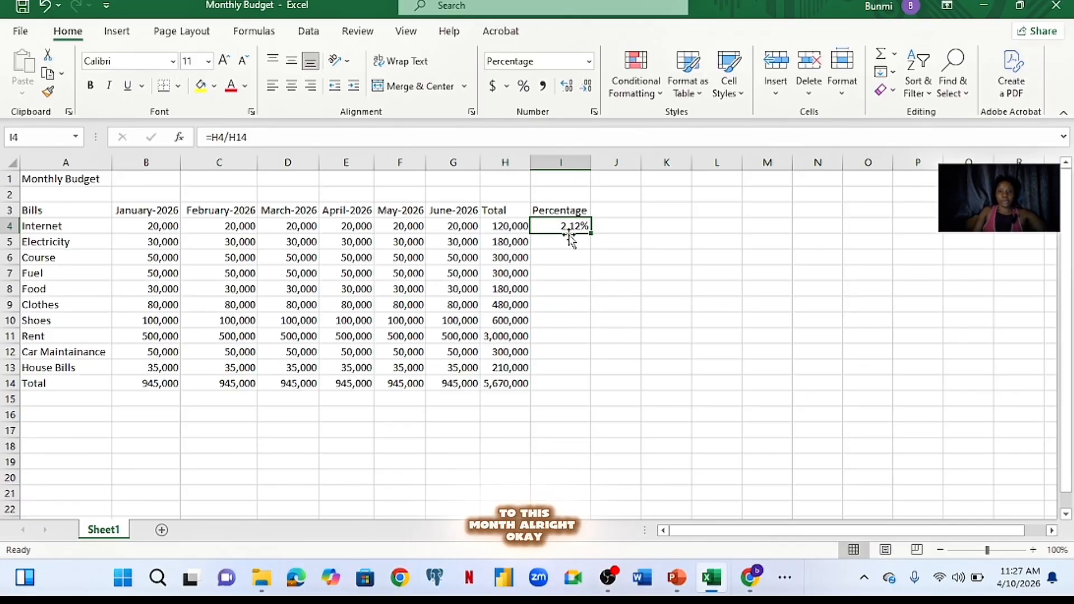
click(505, 227)
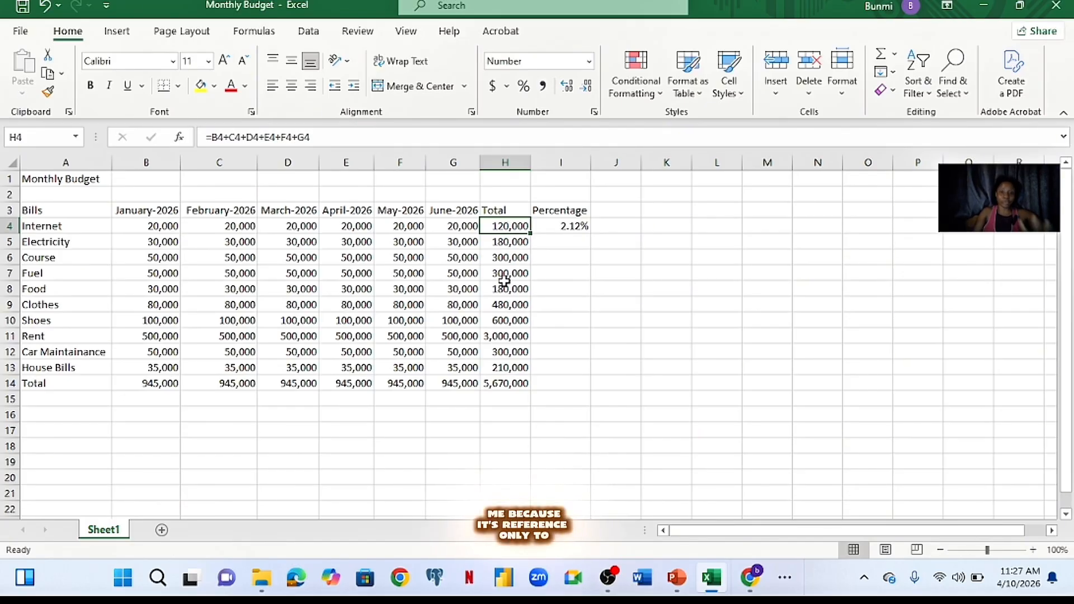
Try to fill the =H4/H14 formula from I4 down to I13, and open the Electricity percentage in I5 to check its references
click(555, 227)
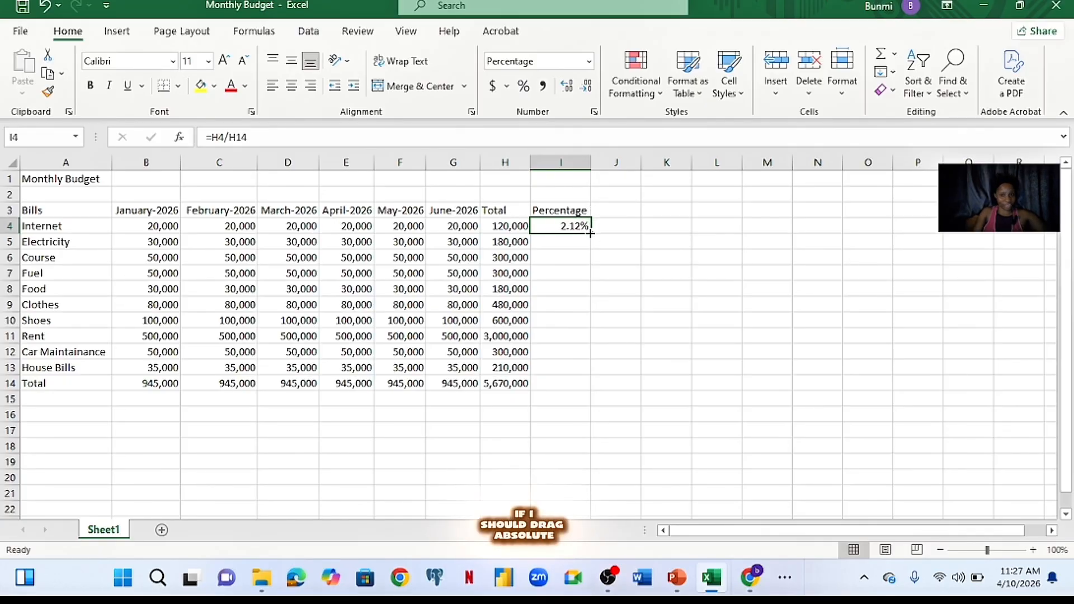
drag(590, 234, 573, 378)
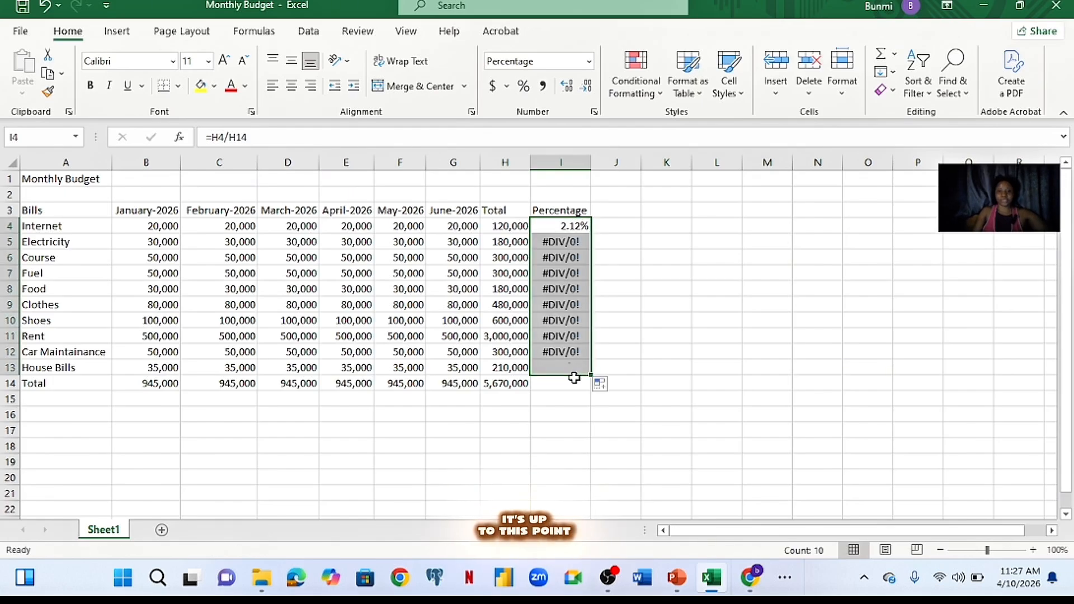
click(576, 256)
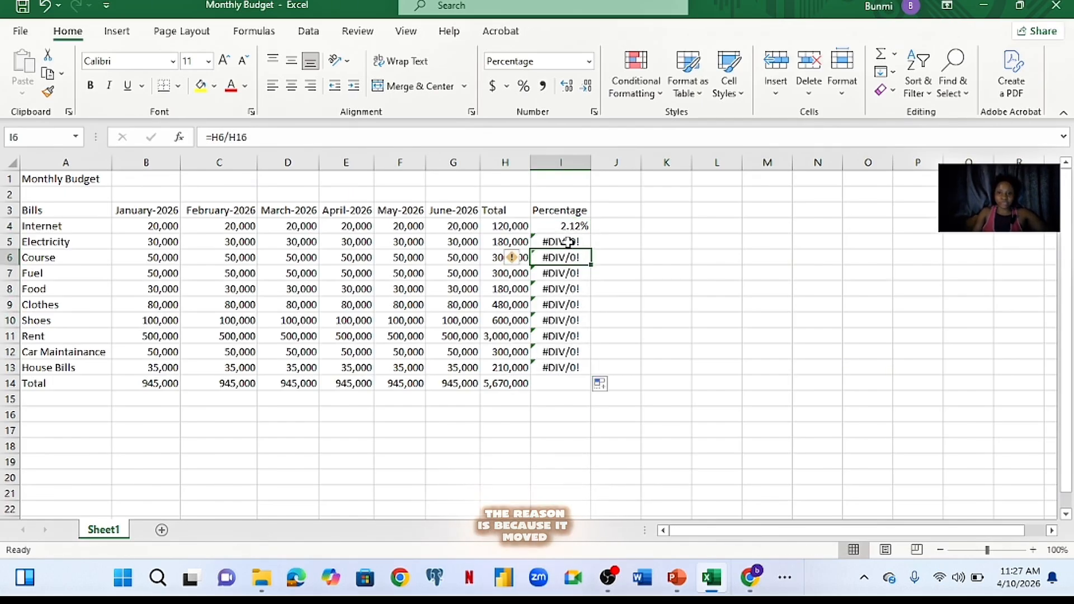
double_click(568, 241)
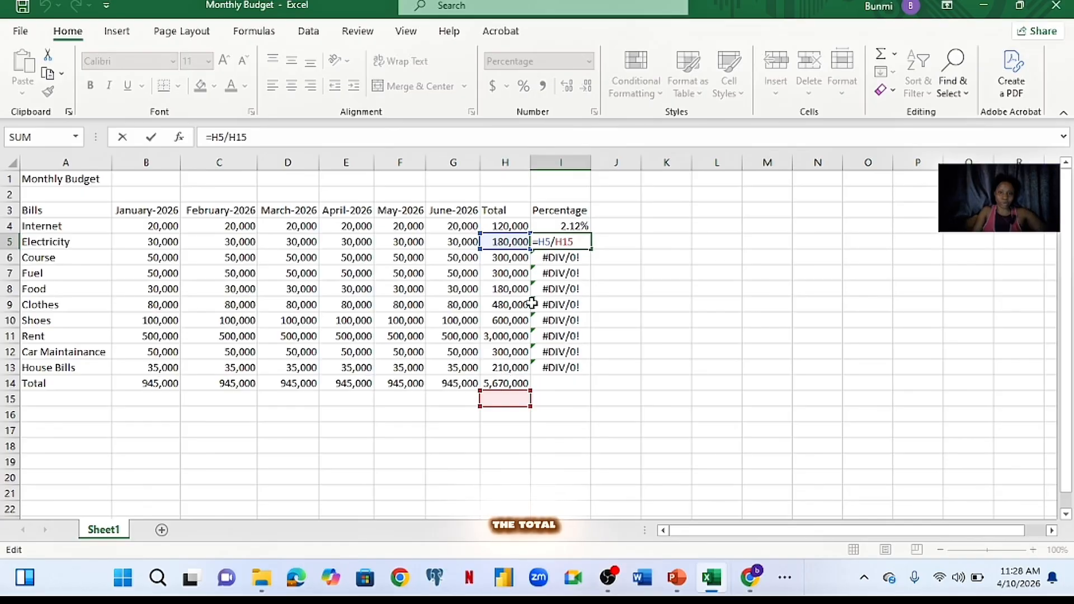
click(597, 258)
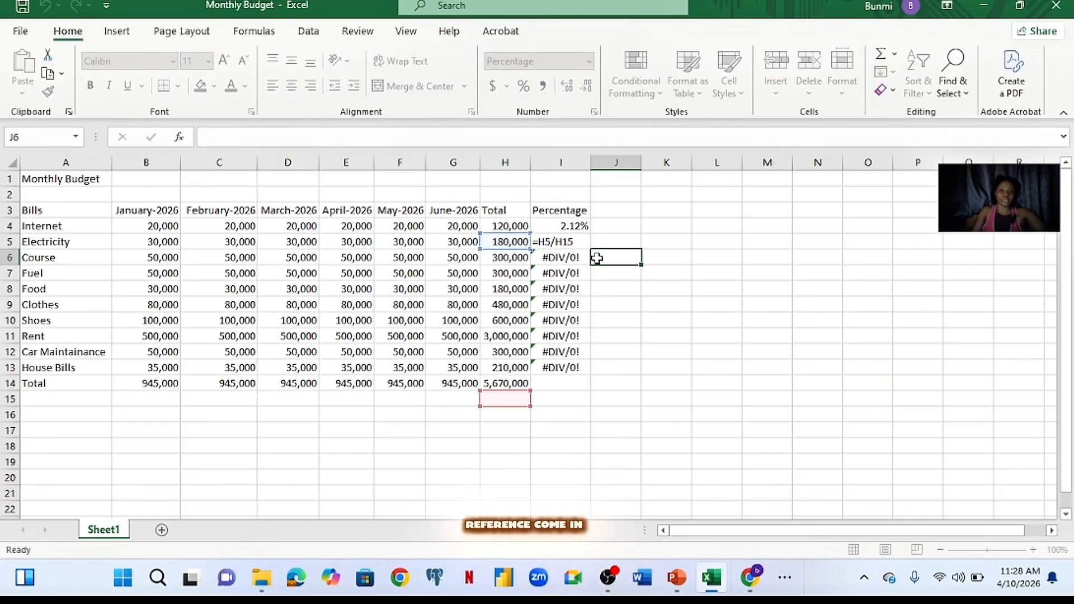
Make the grand total reference absolute in I4 with =H4/$H$14, and fill the formula down through I13
double_click(564, 228)
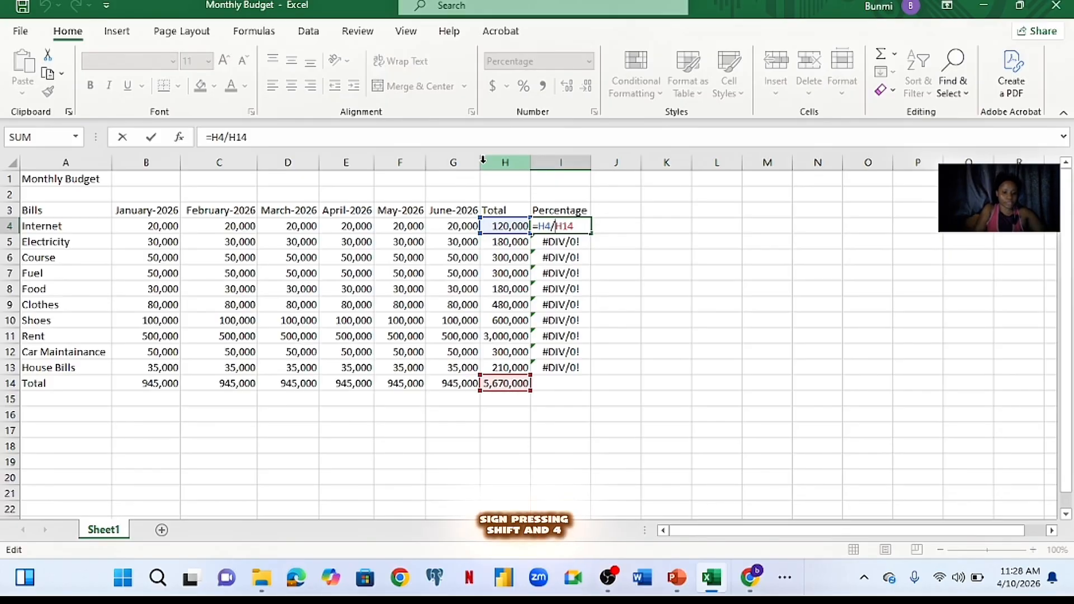
text($)
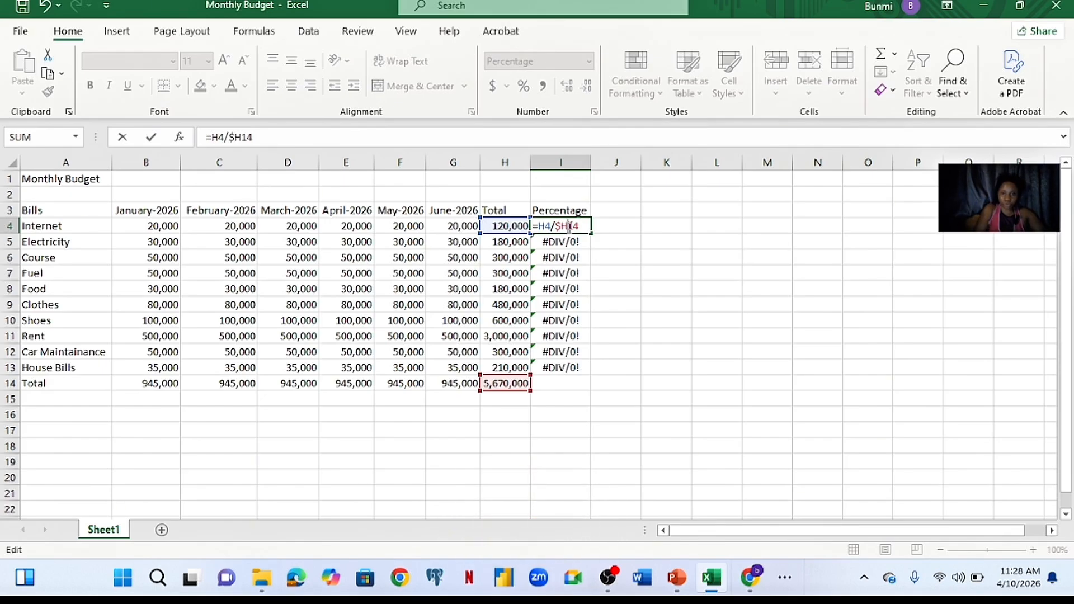
click(569, 227)
text($)
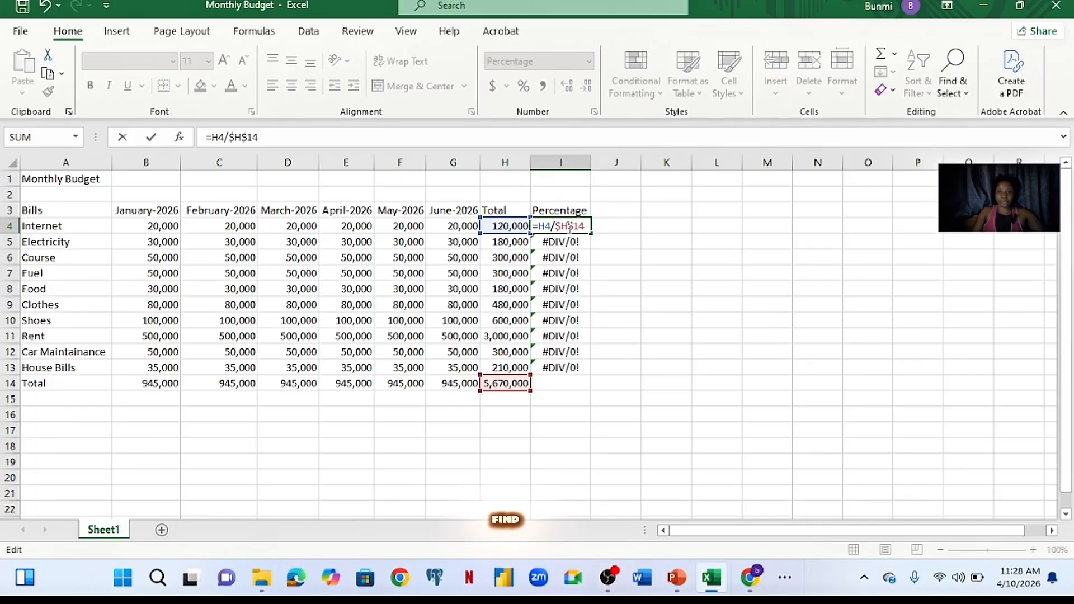
key(Return)
click(566, 227)
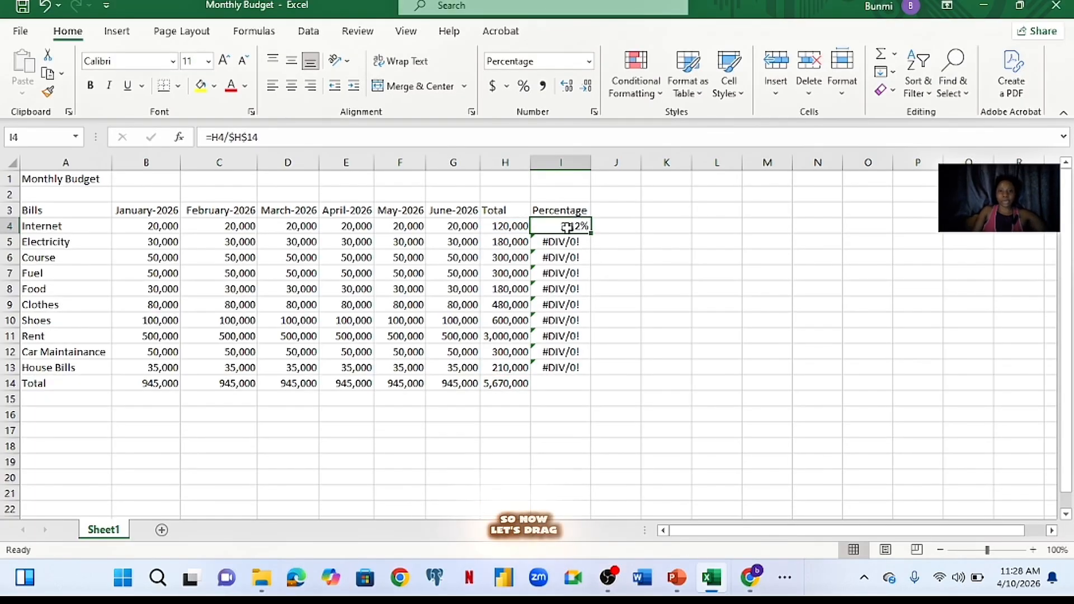
drag(592, 234, 578, 376)
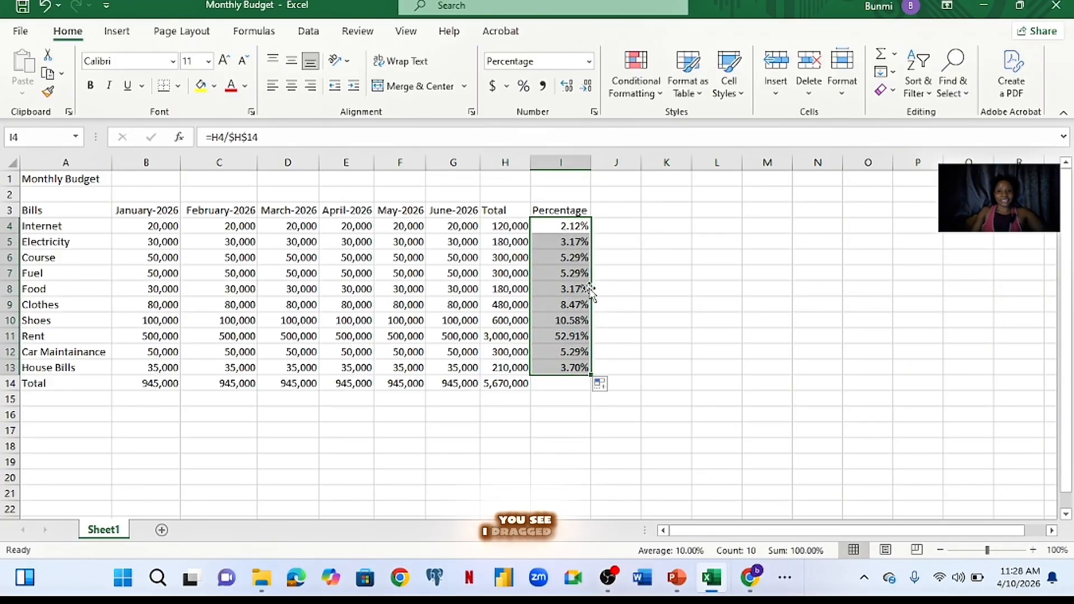
Check the cell references in the Electricity and Food percentage formulas in I5 and I8
double_click(575, 241)
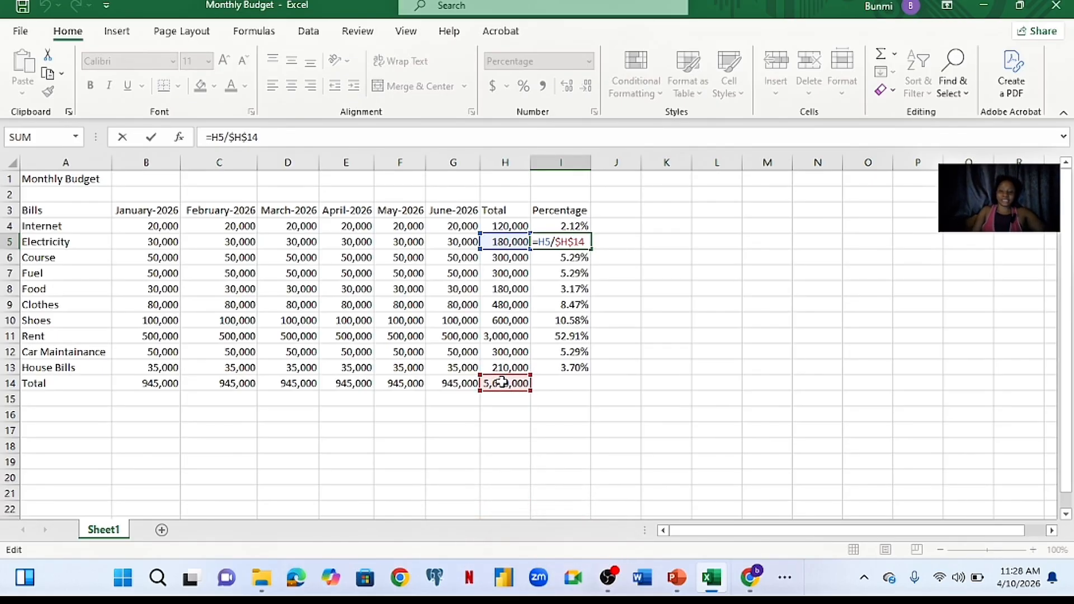
key(Return)
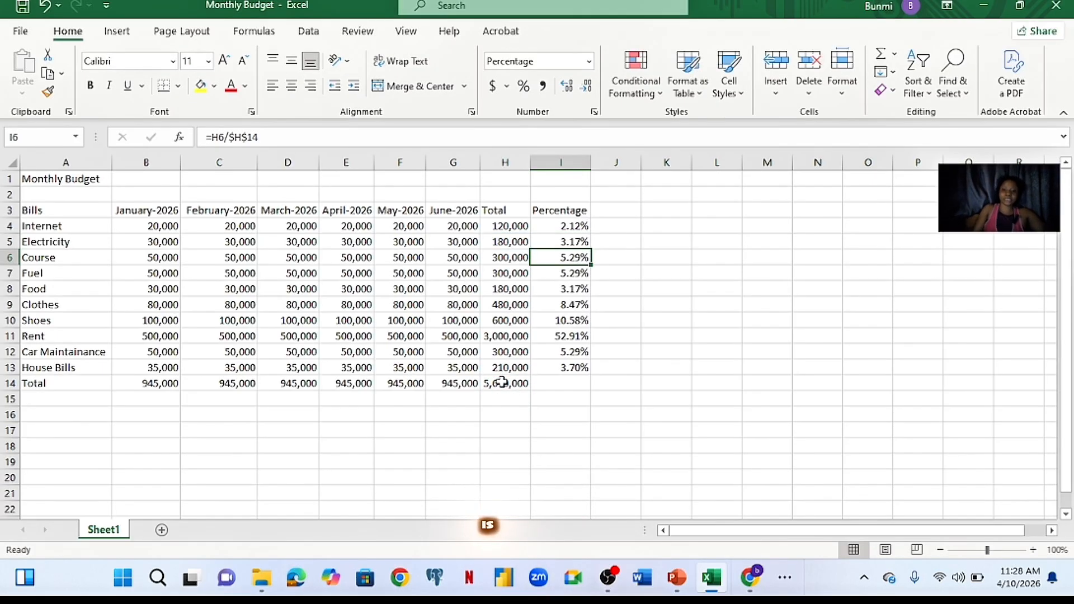
double_click(551, 288)
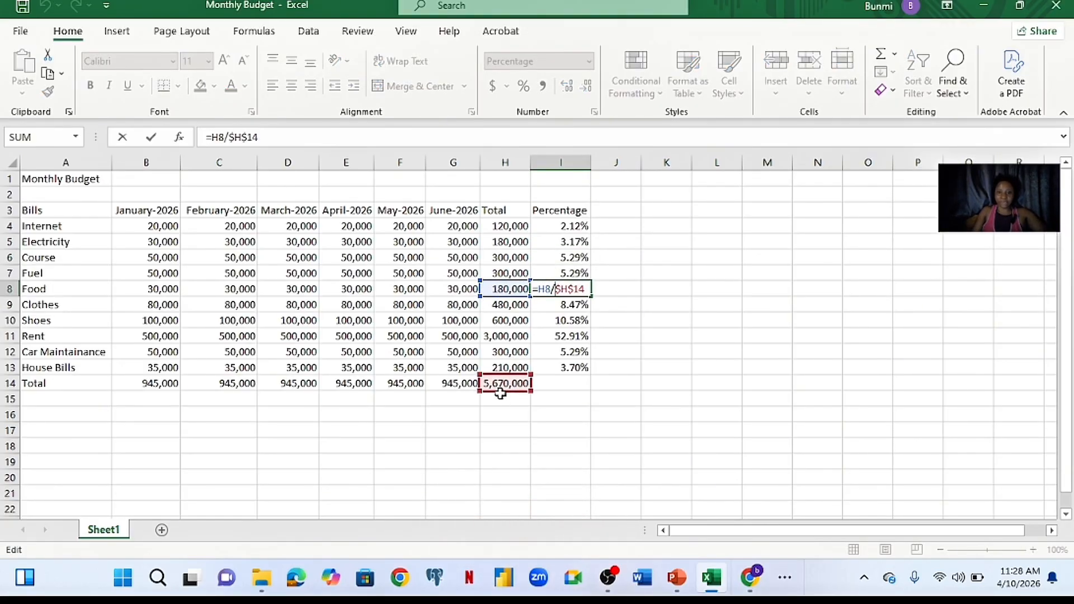
key(Return)
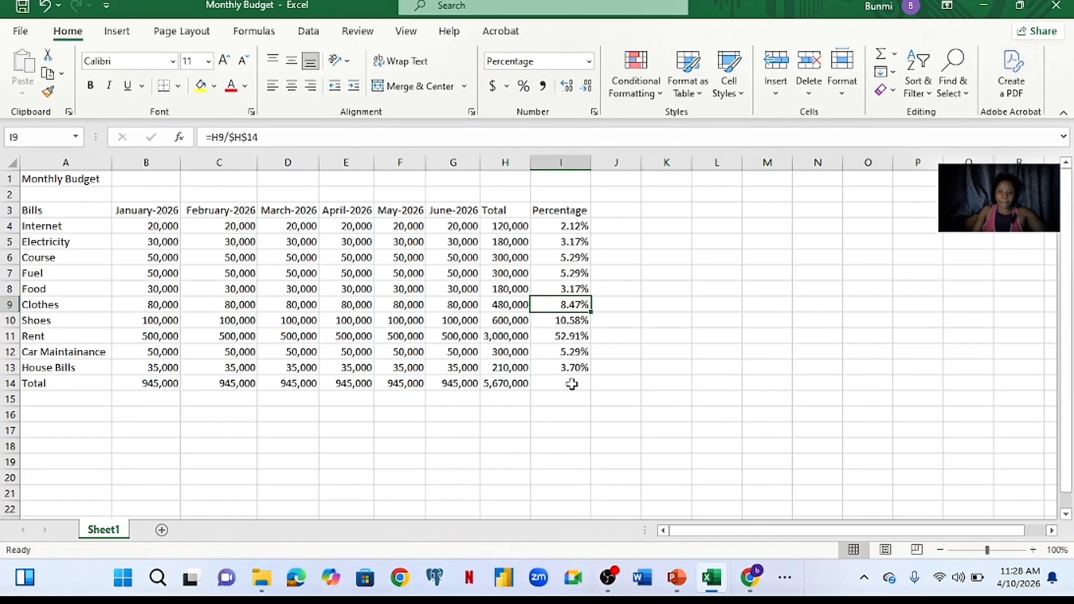
Switch to the PowerPoint lesson presentation and go to its final slide, slide 10
click(675, 582)
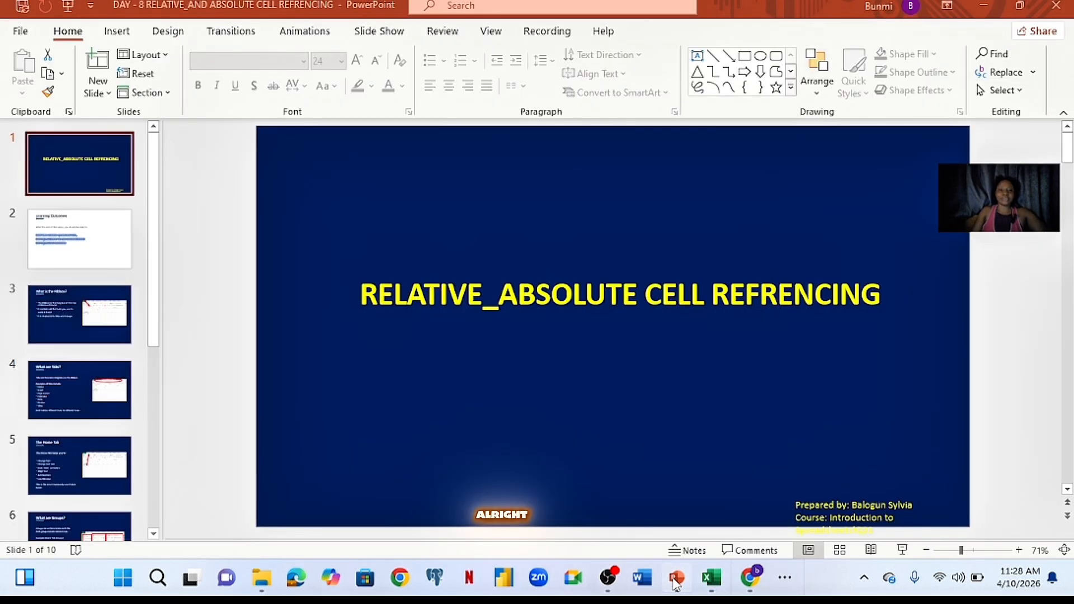
scroll(553, 305, down, 6)
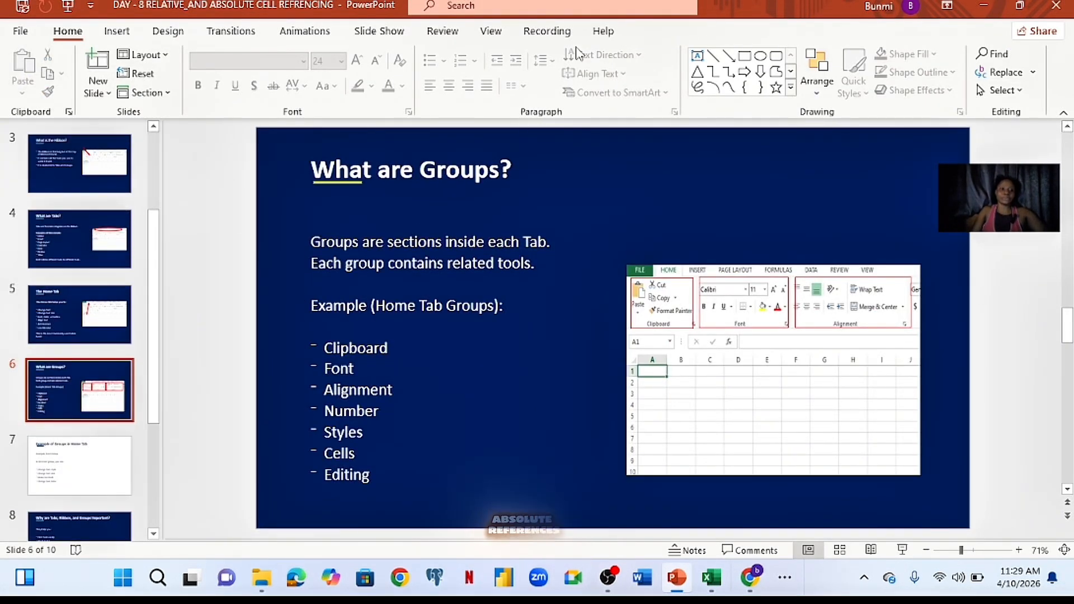
click(116, 30)
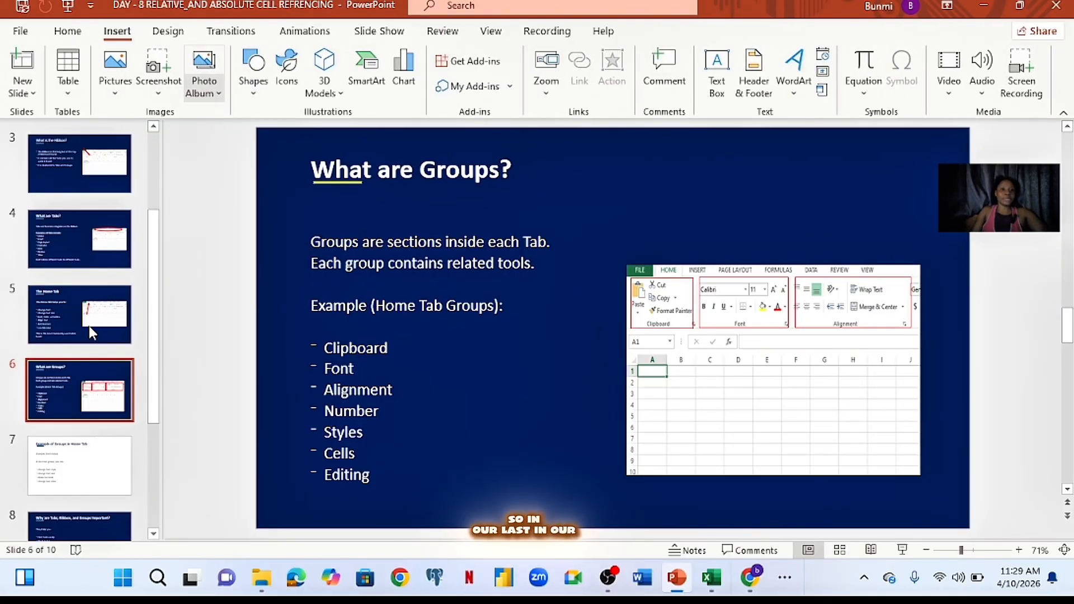
scroll(89, 325, down, 3)
click(62, 499)
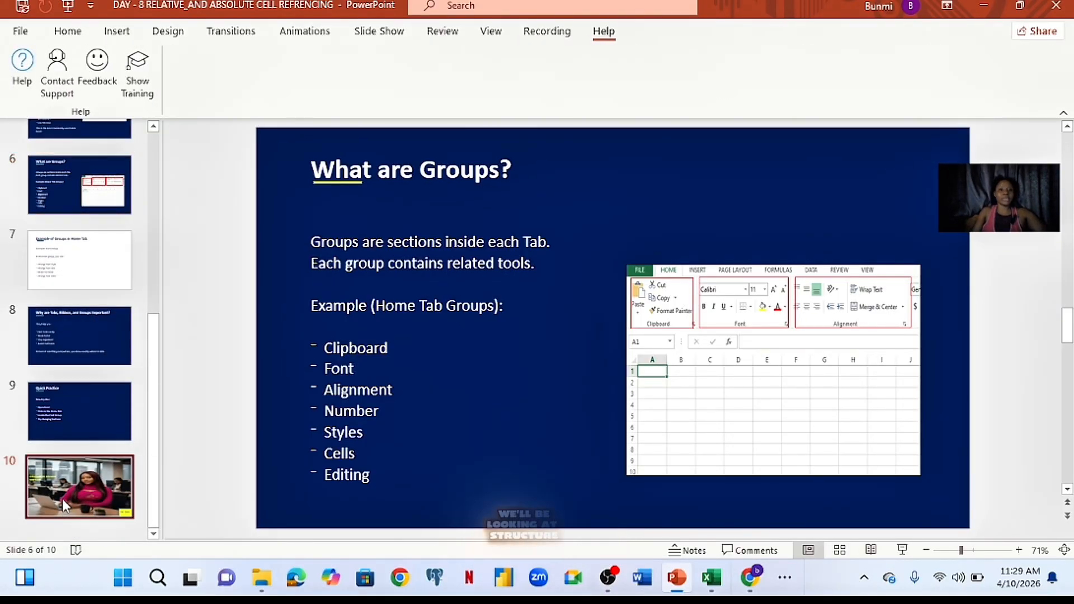